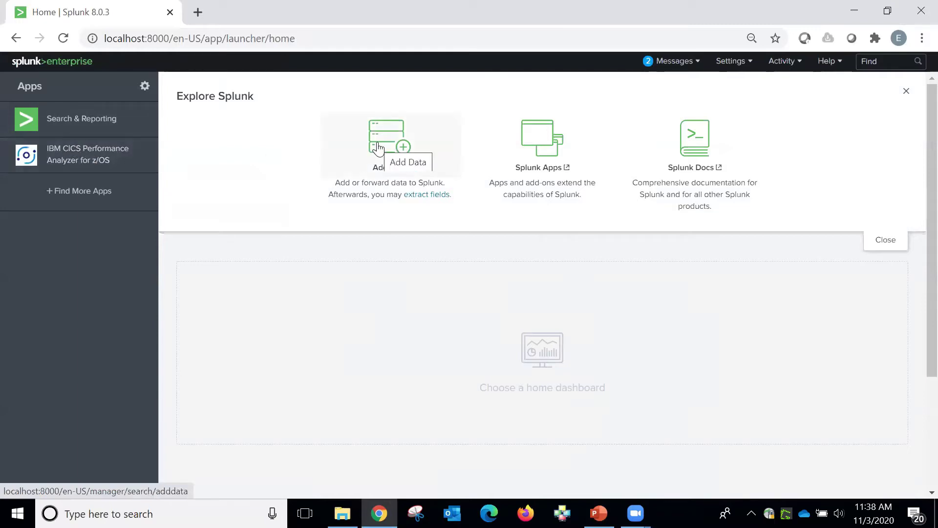
Open the IBM CICS Performance Analyzer for z/OS app and review the Applid, CICS transaction and Top # results filters
click(90, 165)
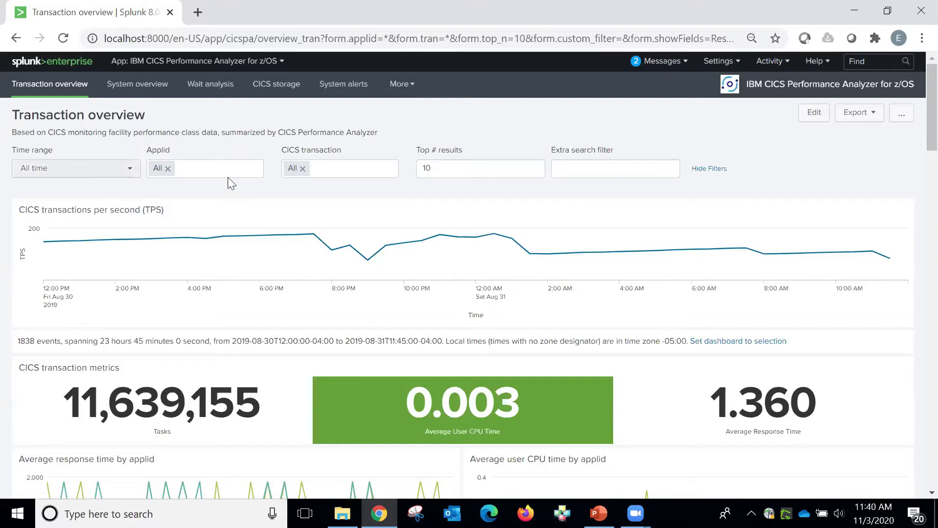
click(203, 171)
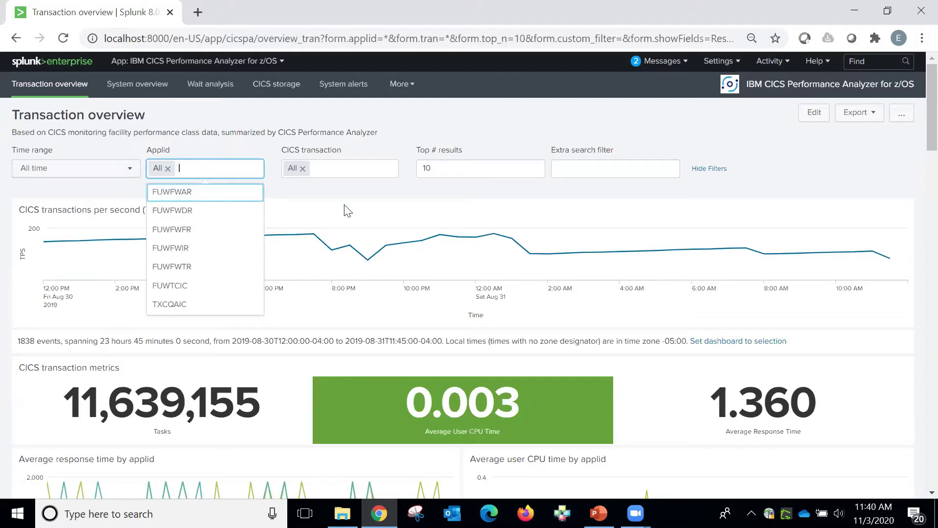
click(351, 167)
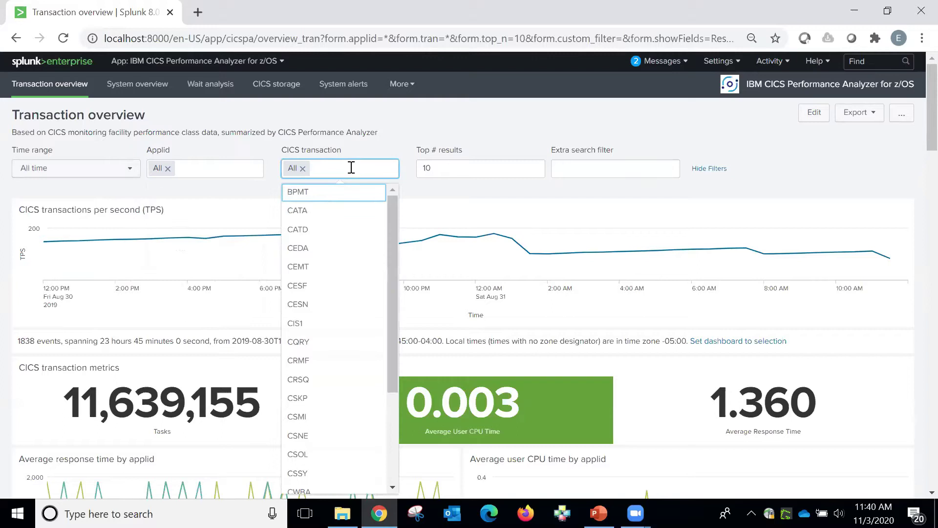
scroll(358, 274, down, 3)
scroll(357, 289, up, 3)
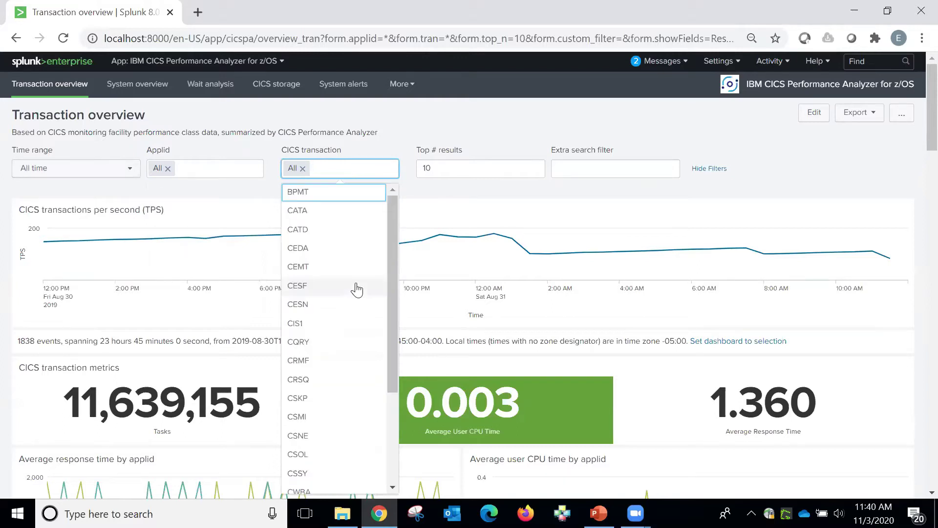
click(508, 166)
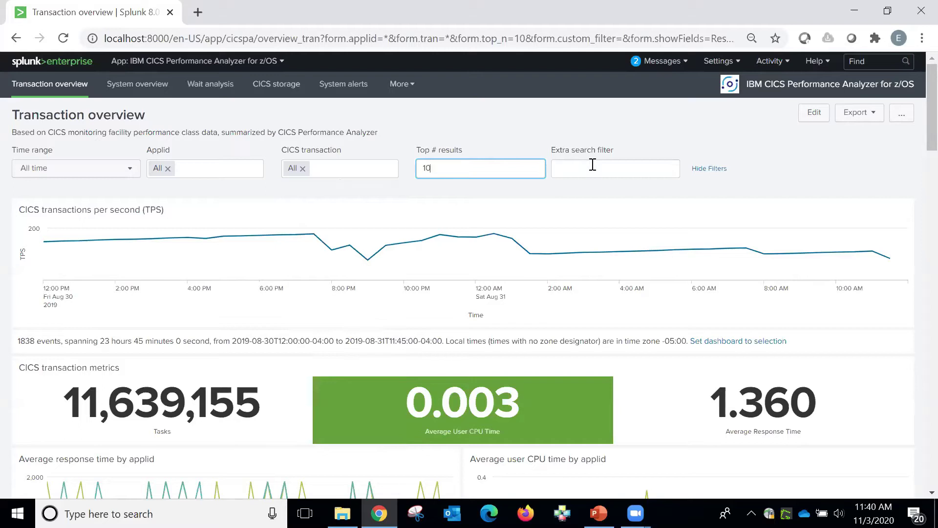
click(566, 195)
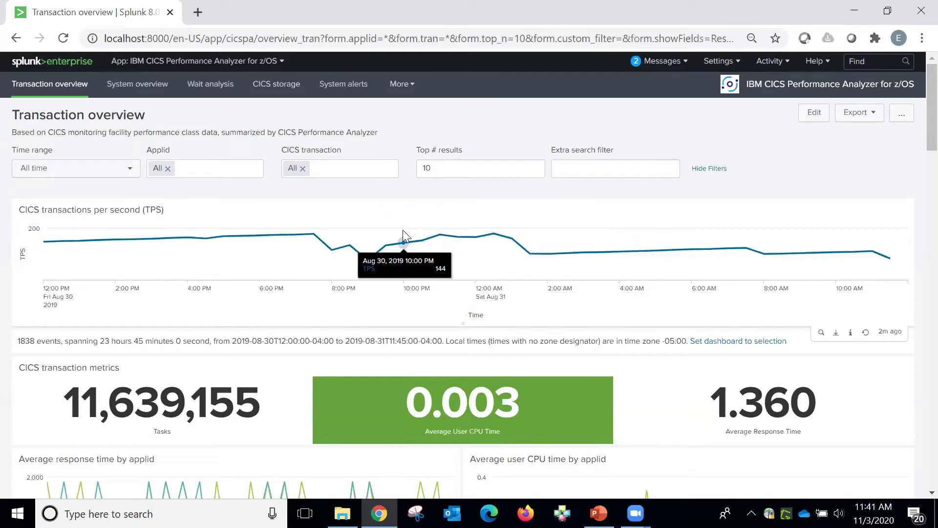
Narrow the CICS transactions per second chart to about 9:30 PM to 1:30 AM, and reset the selection
drag(391, 233, 529, 240)
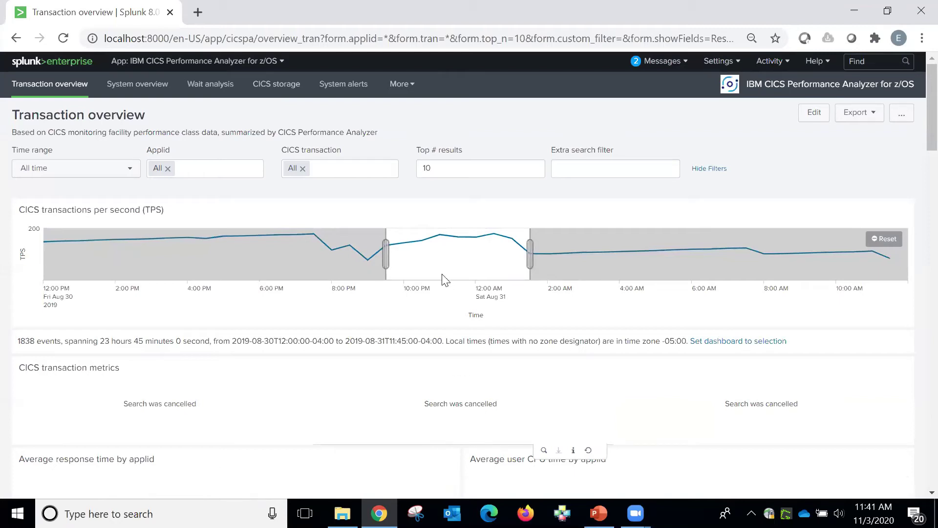
click(556, 275)
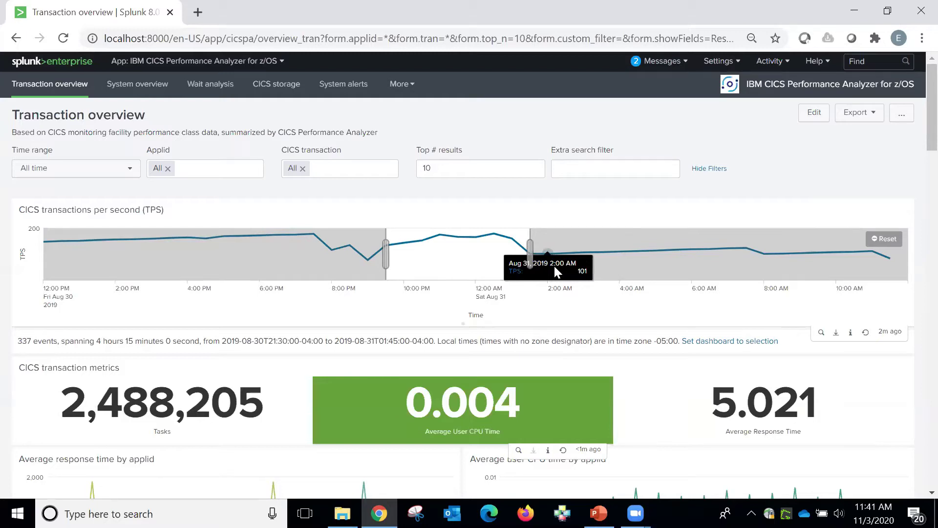
click(891, 238)
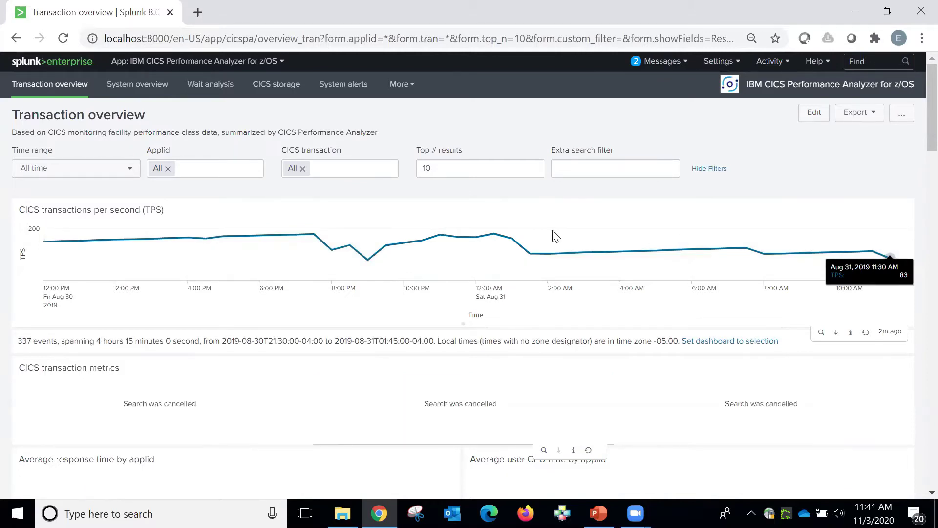
Examine the CICS transaction metrics and the average response time and user CPU time charts by applid and by transaction
scroll(556, 241, down, 2)
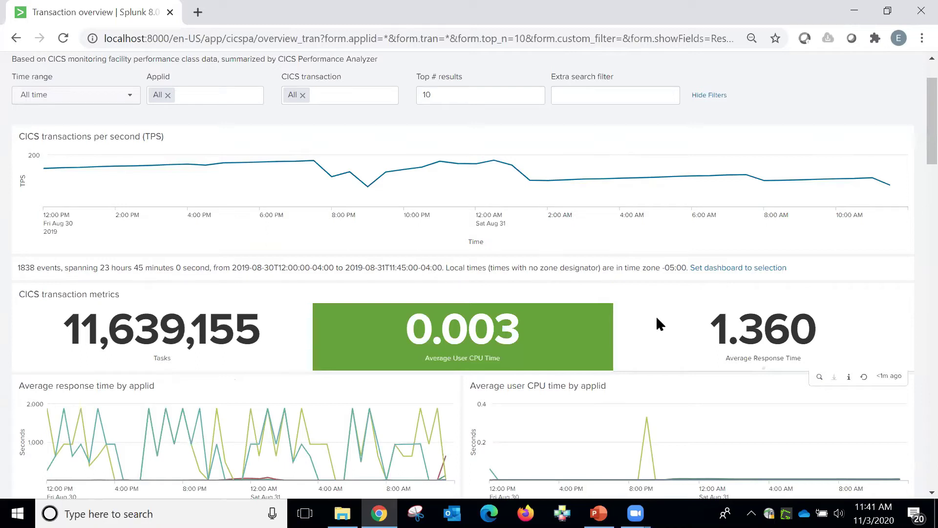
scroll(656, 316, up, 1)
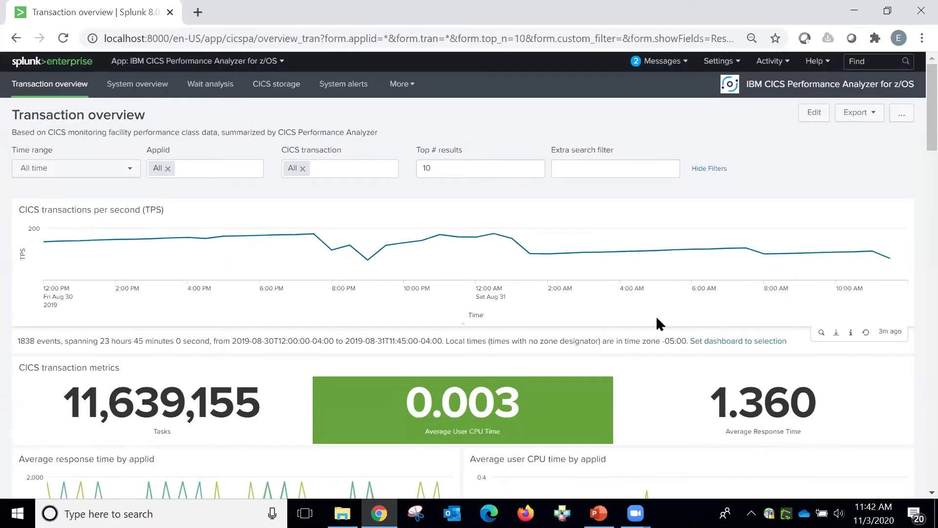
scroll(656, 315, down, 2)
scroll(656, 315, down, 3)
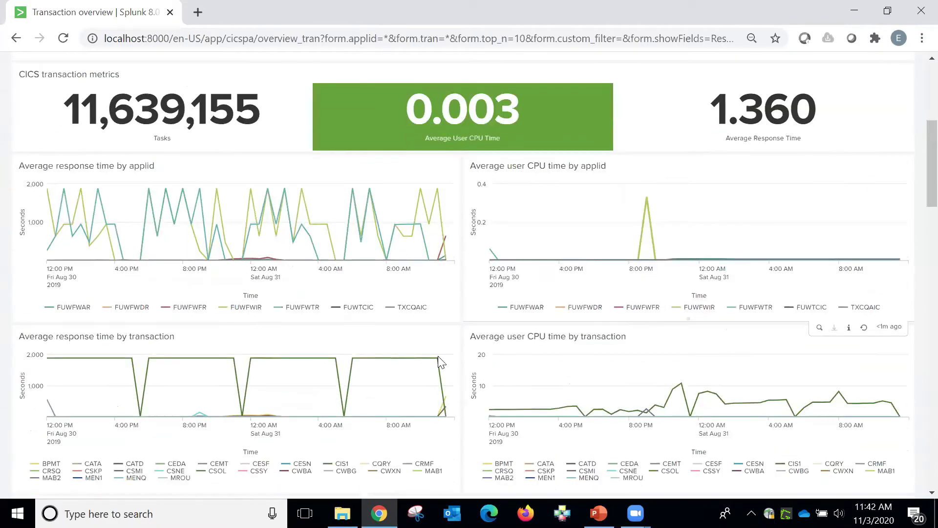
mouse_move(109, 205)
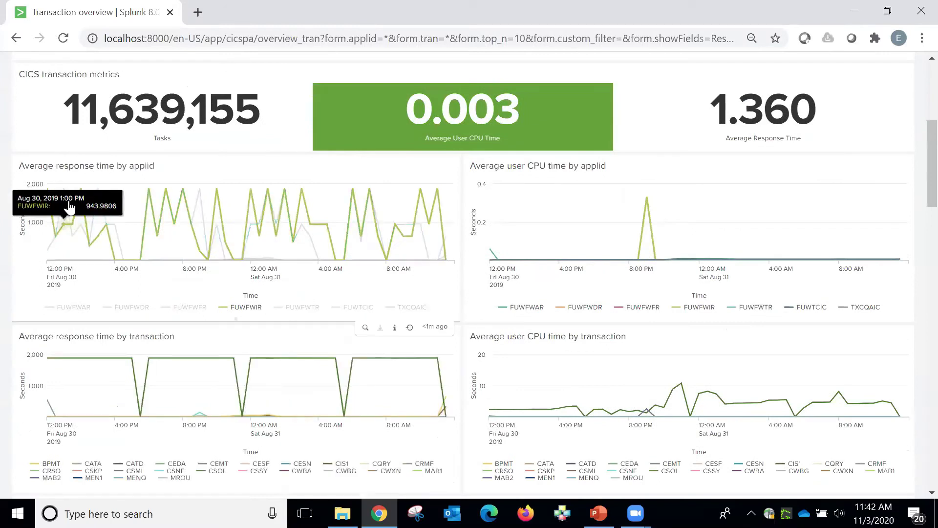
mouse_move(139, 205)
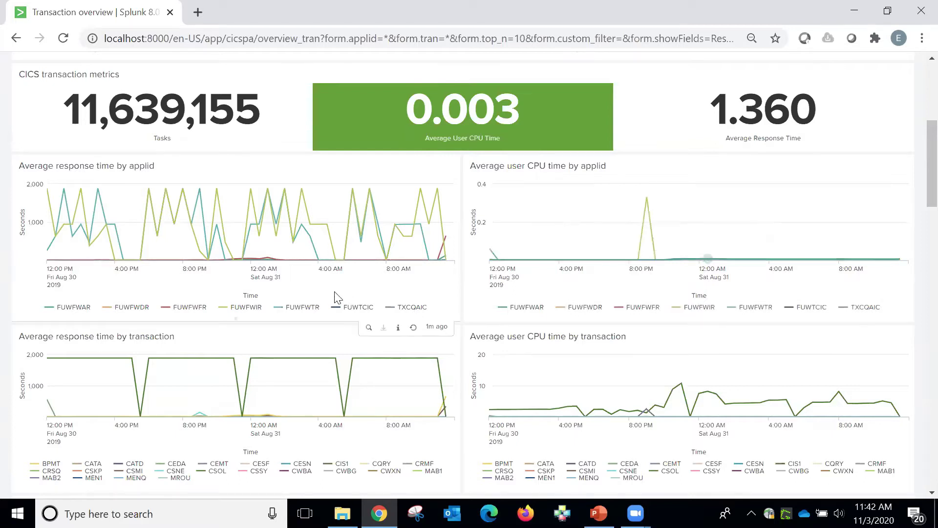
scroll(336, 296, down, 1)
scroll(337, 297, down, 2)
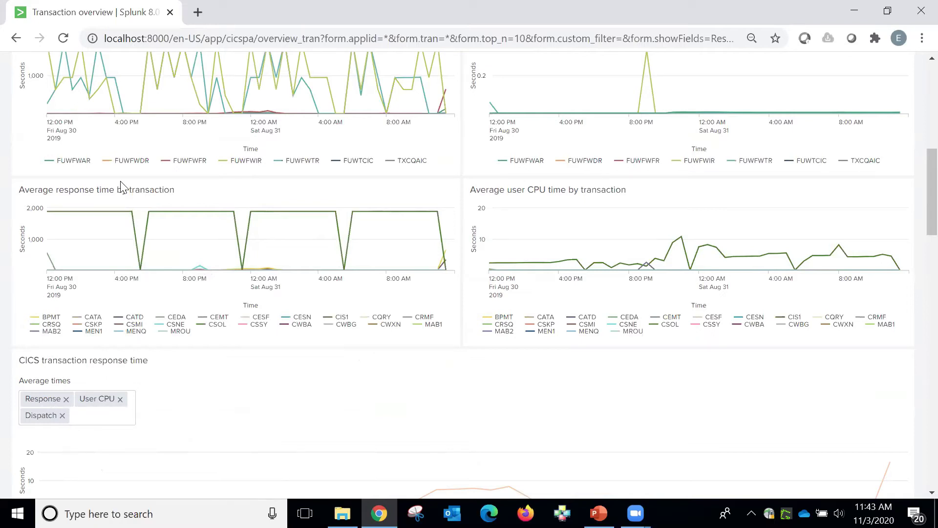
mouse_move(677, 231)
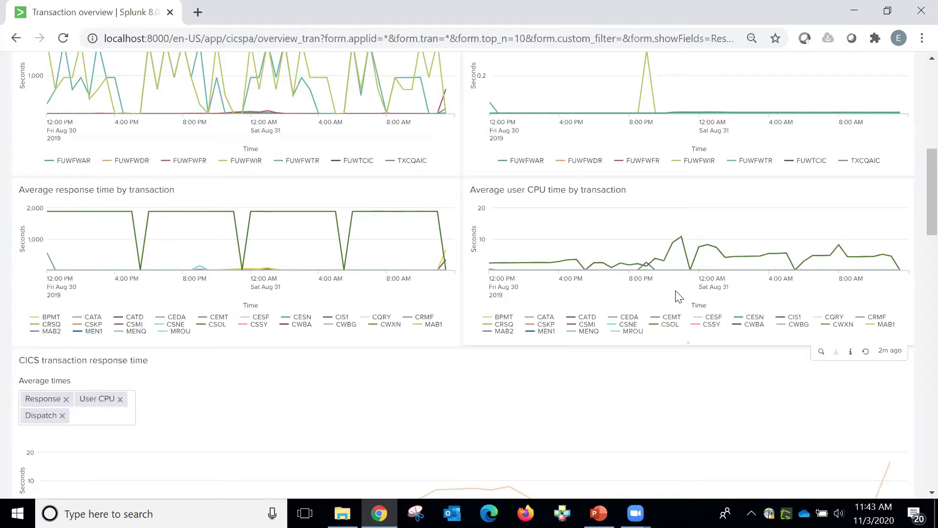
Examine the average response, user CPU and dispatch times in the CICS transaction response time chart
scroll(680, 297, down, 5)
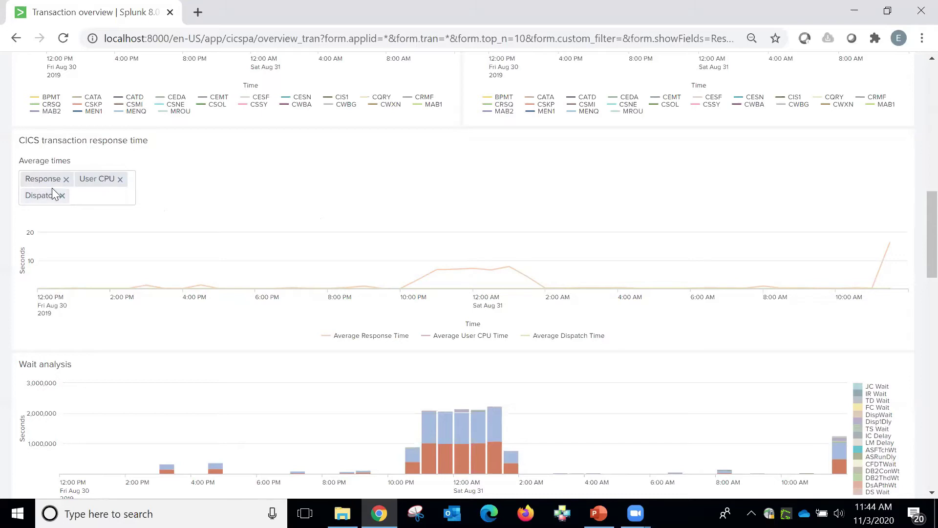
mouse_move(438, 284)
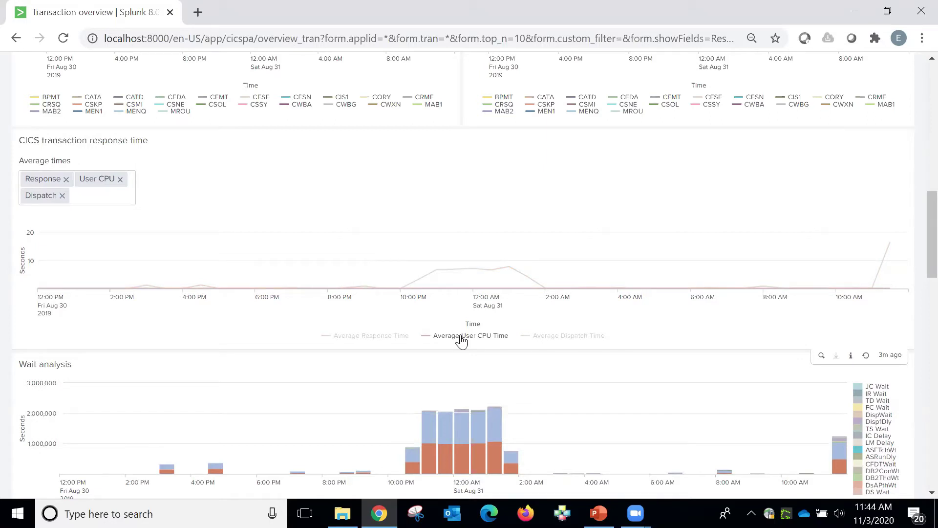
mouse_move(468, 280)
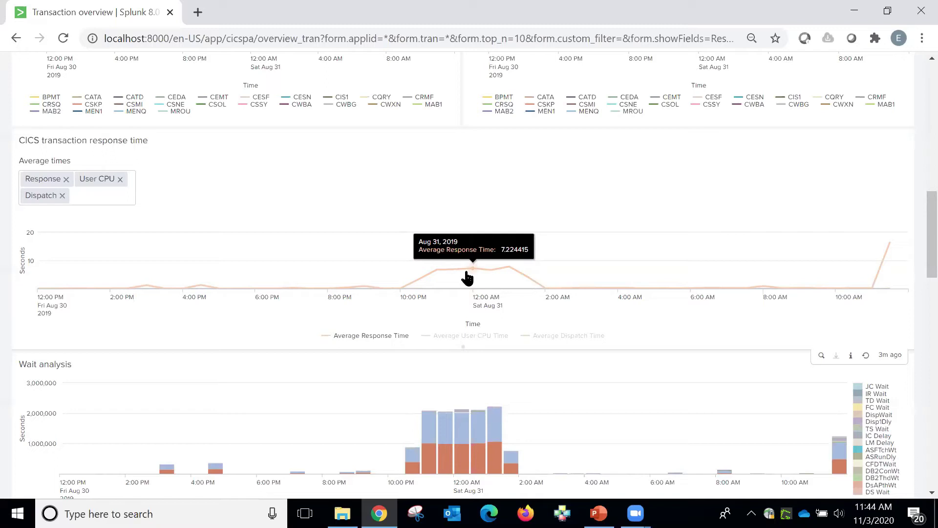
Examine the Wait analysis chart and page through its legend of wait types
scroll(360, 212, down, 1)
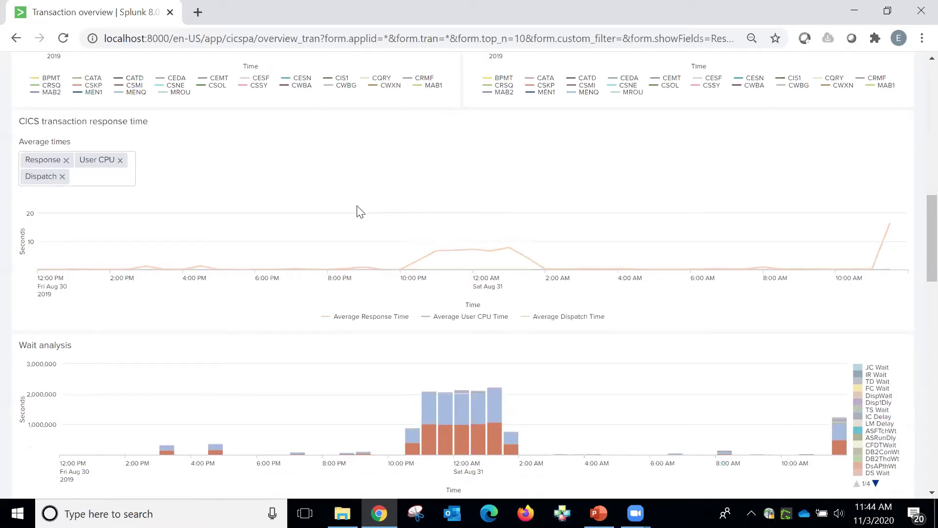
scroll(360, 212, down, 3)
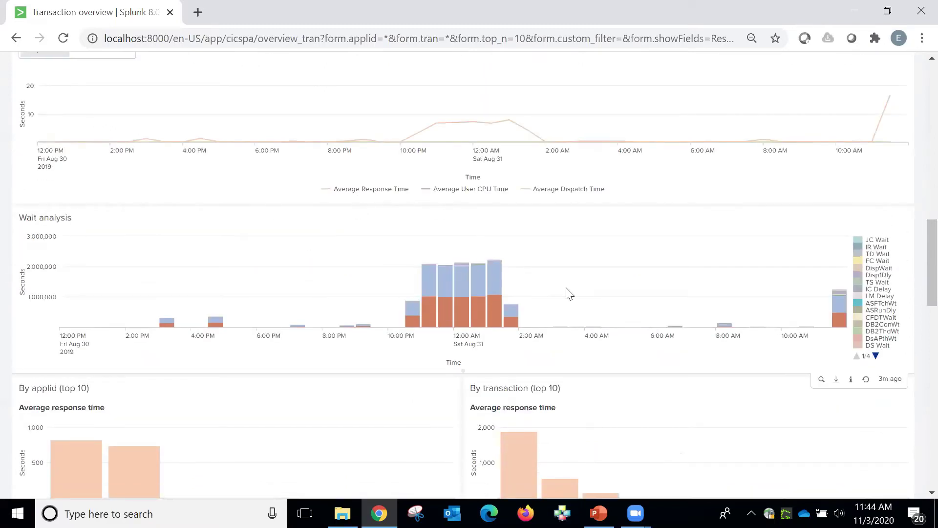
mouse_move(483, 322)
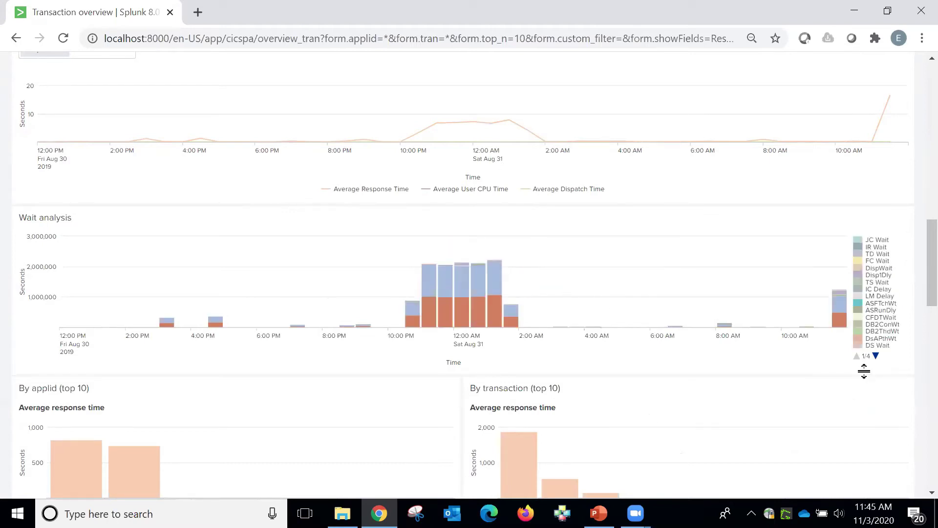
click(877, 356)
click(876, 356)
click(876, 357)
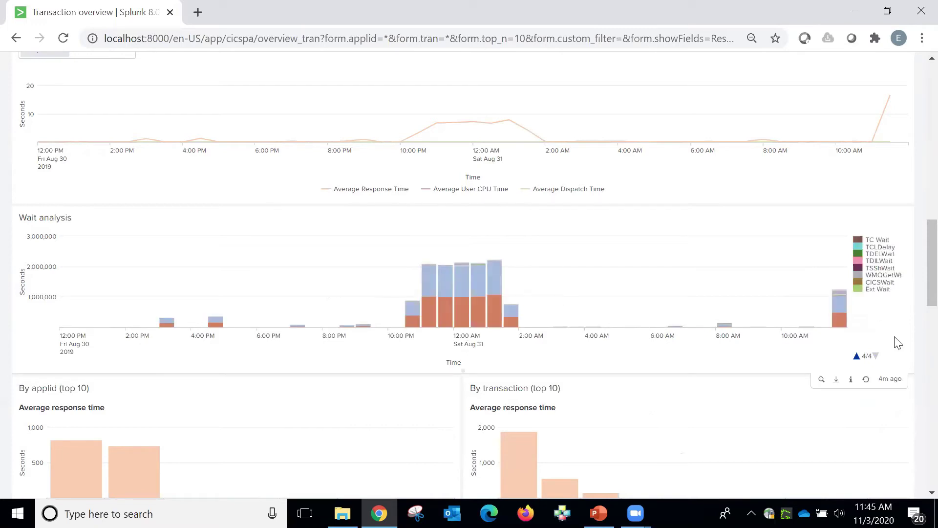
click(857, 356)
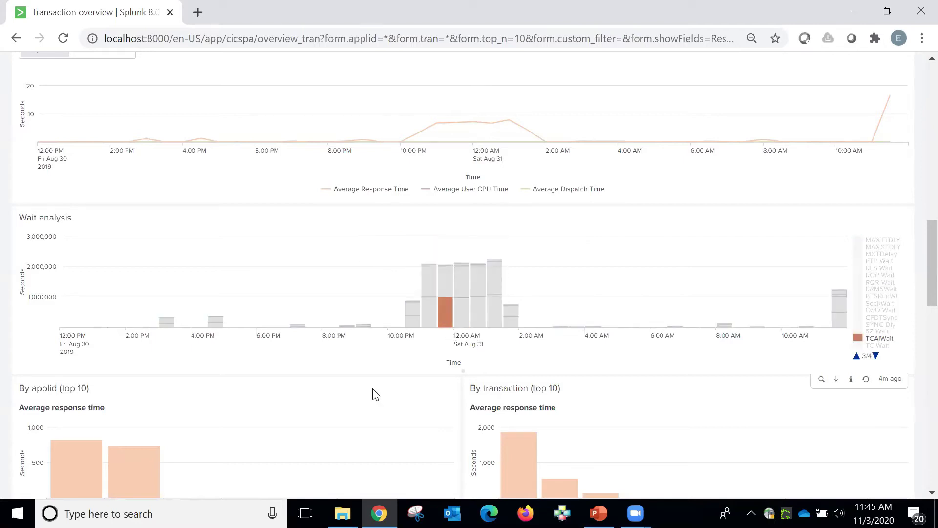
Examine the top 10 charts by applid and by transaction for response time, total user CPU time, task count and suspend time
scroll(369, 394, down, 3)
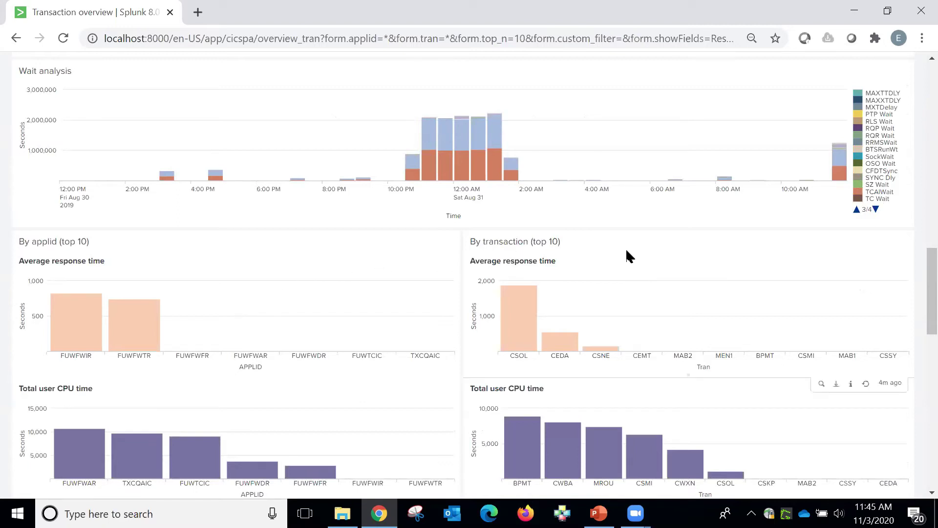
scroll(587, 264, down, 1)
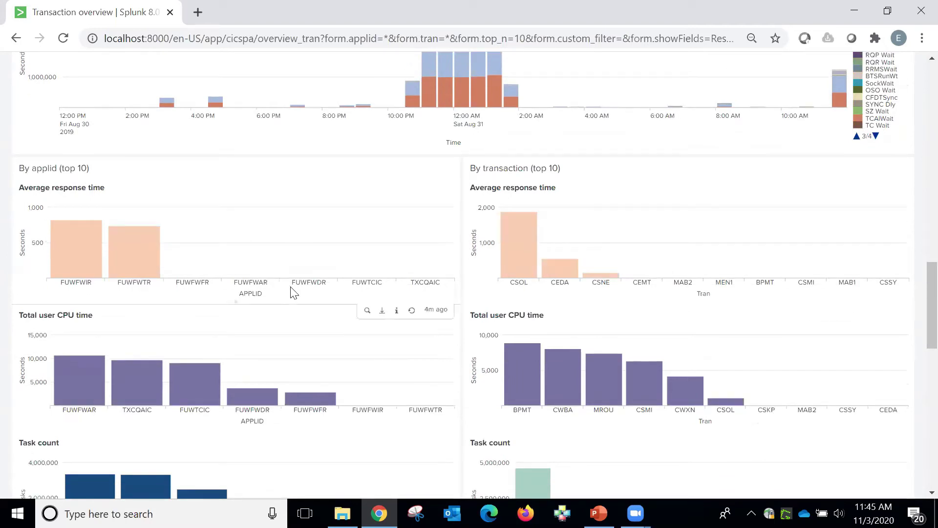
scroll(239, 347, down, 3)
scroll(238, 342, up, 1)
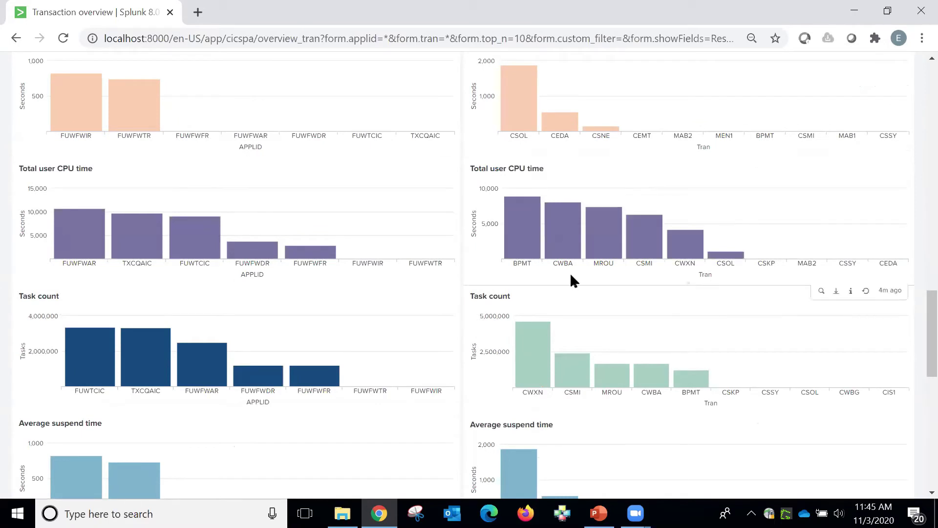
mouse_move(531, 243)
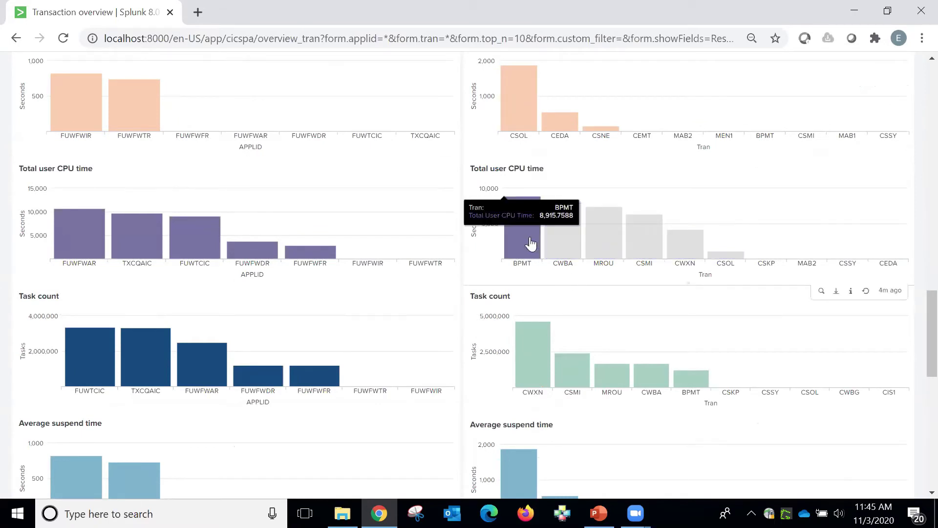
scroll(342, 288, down, 2)
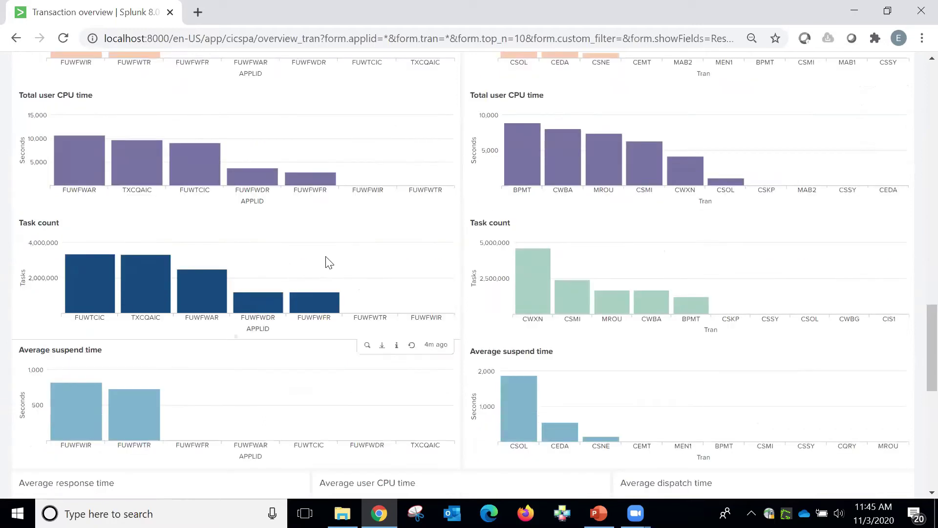
scroll(176, 398, down, 3)
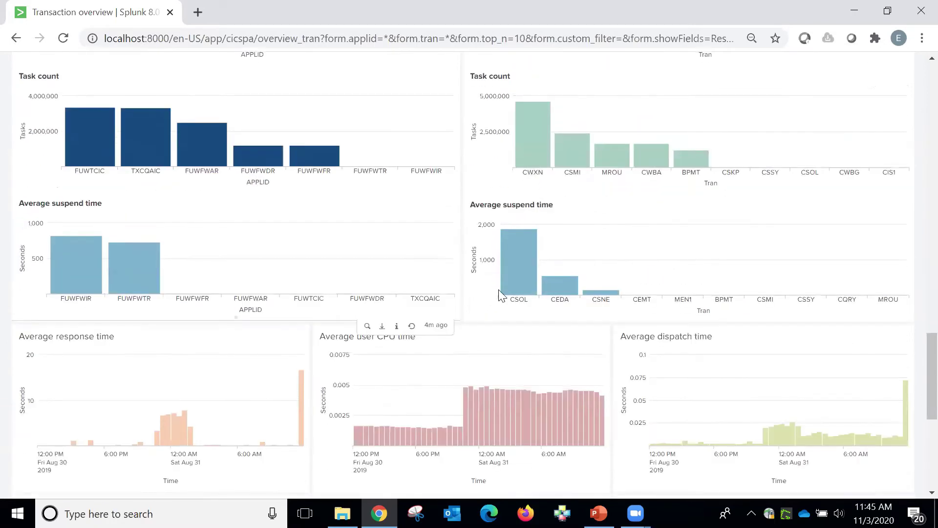
Compare the average time charts over the day, covering response, user CPU, dispatch, suspend, syncpoint processing and RMI elapsed time
scroll(304, 272, down, 2)
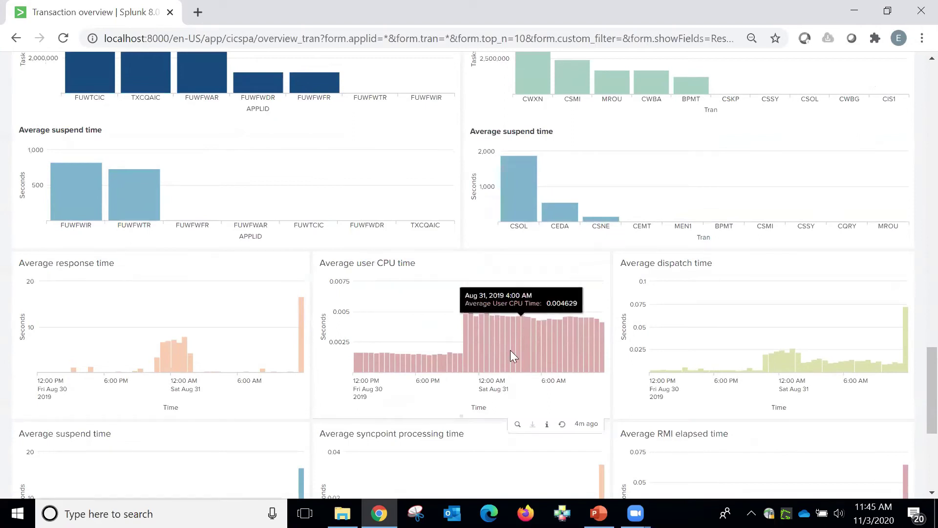
mouse_move(506, 357)
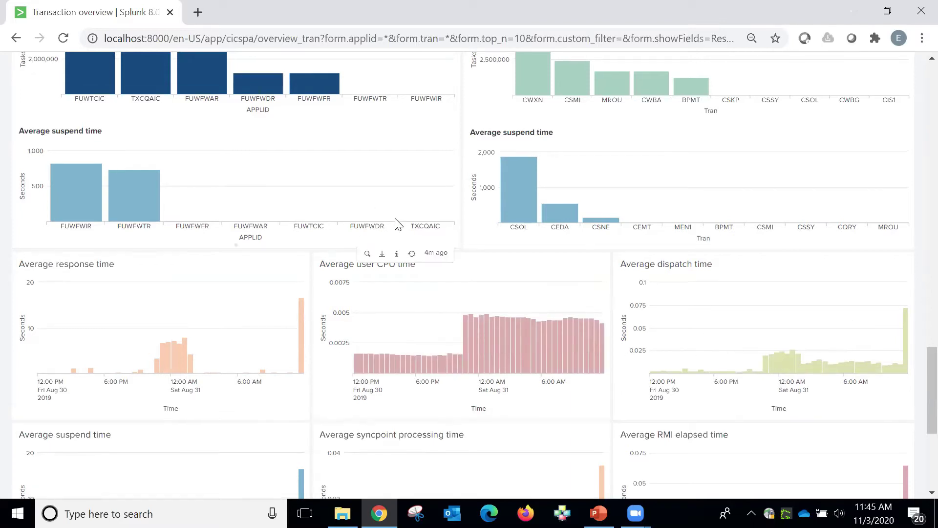
scroll(399, 224, up, 5)
scroll(398, 224, up, 10)
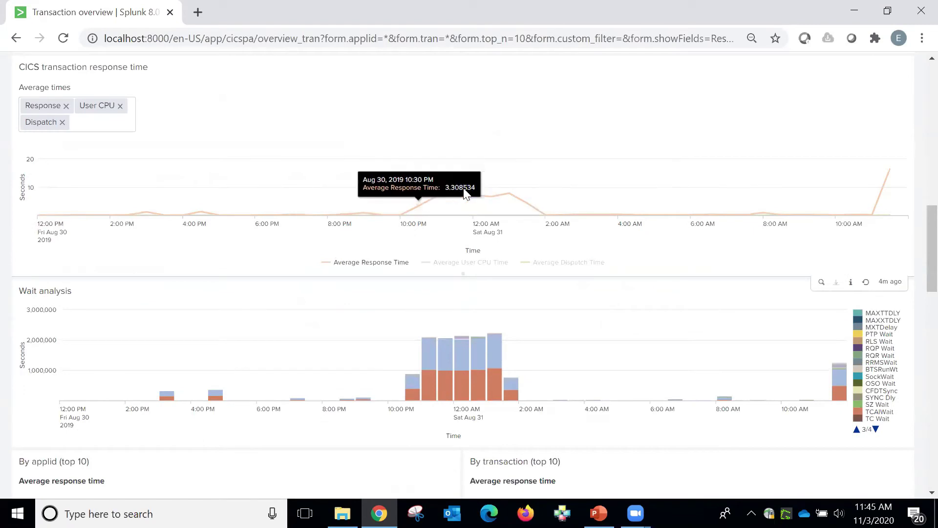
scroll(470, 252, down, 17)
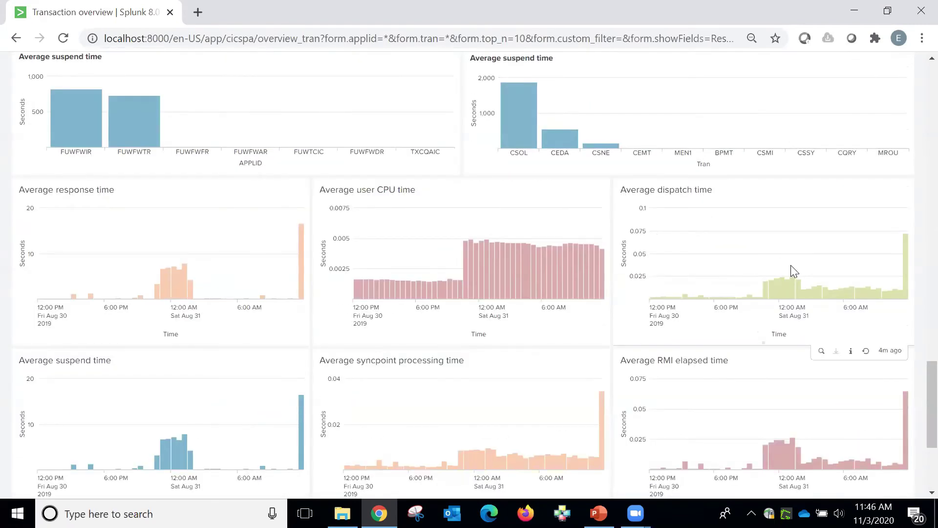
scroll(792, 271, down, 3)
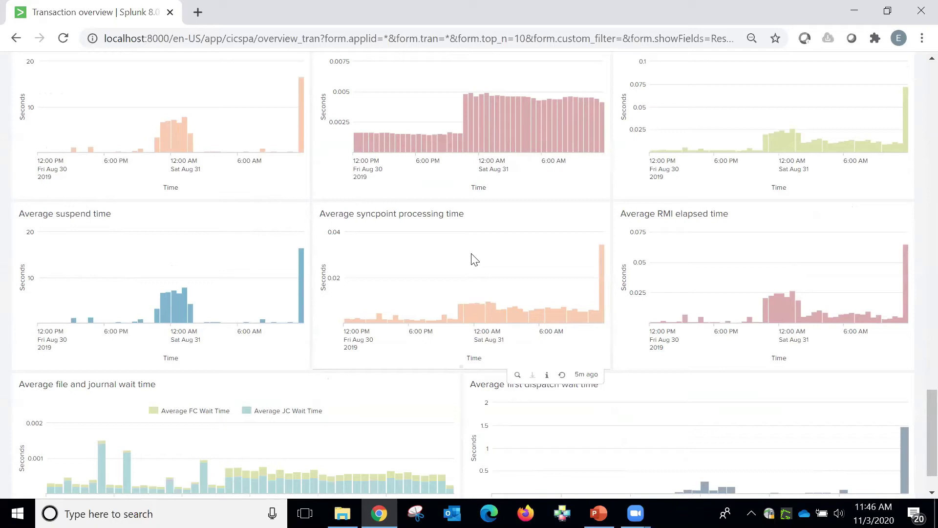
Examine the average file and journal wait time and average first dispatch wait time charts
scroll(474, 260, down, 1)
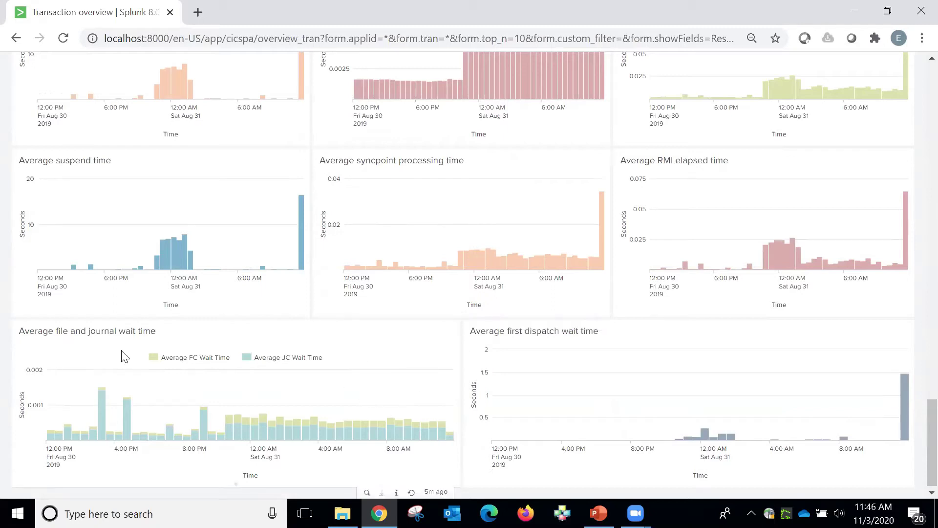
mouse_move(254, 444)
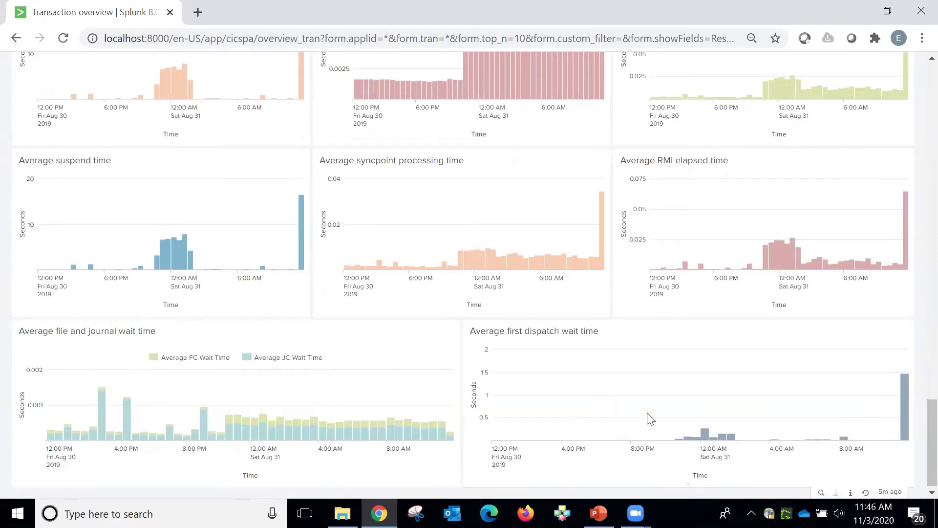
mouse_move(706, 436)
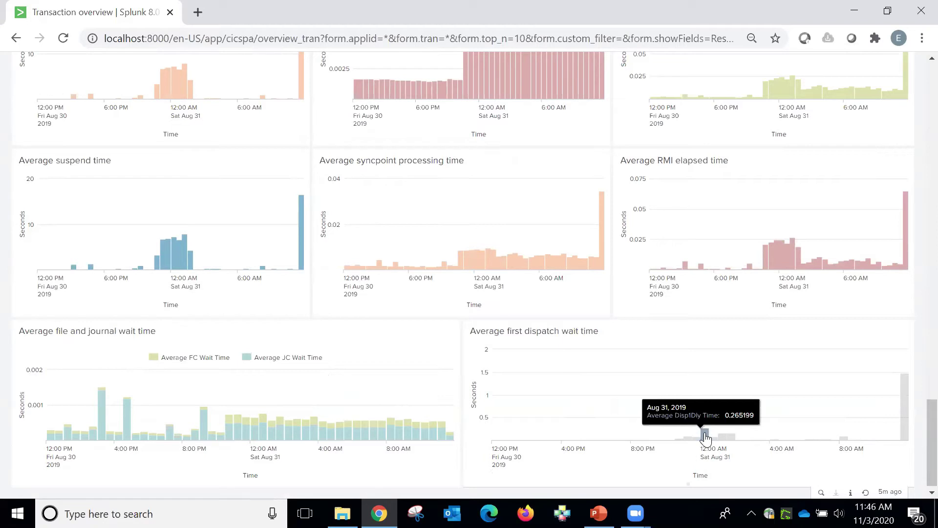
Open the System overview dashboard
scroll(702, 291, up, 20)
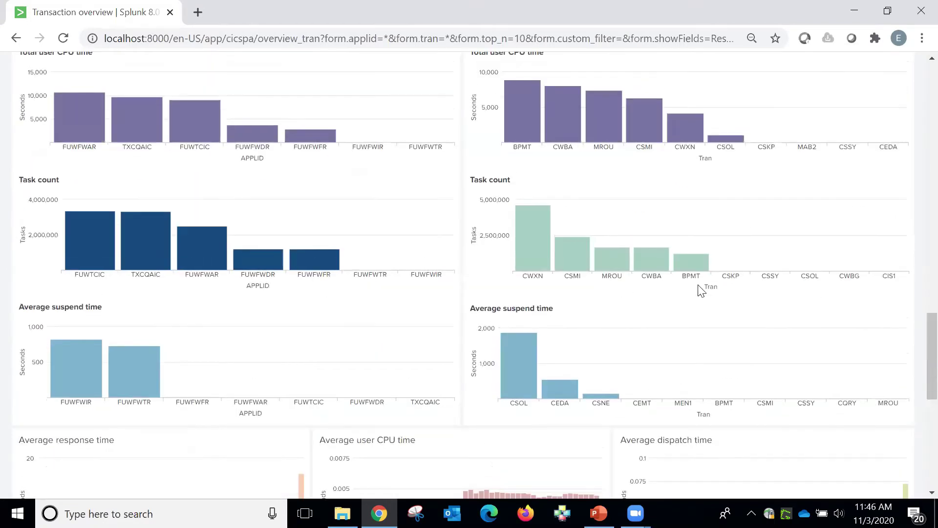
scroll(702, 291, up, 15)
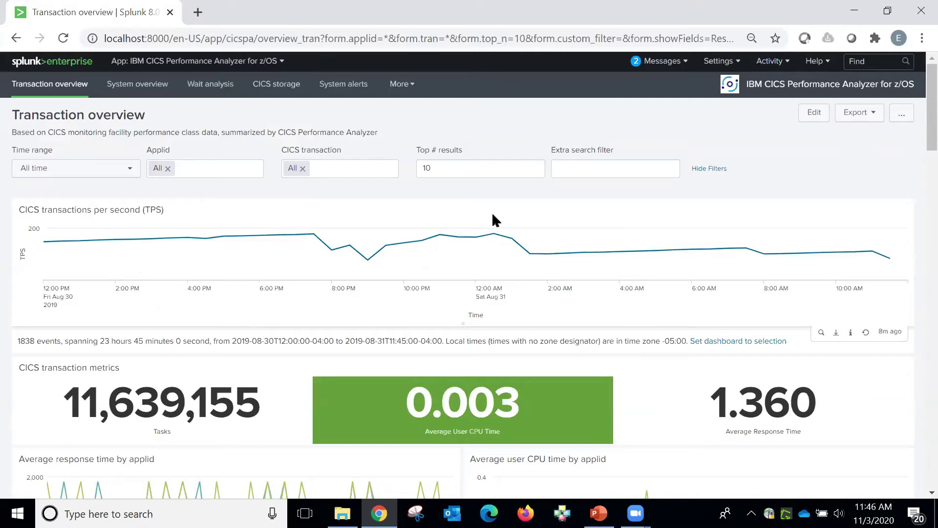
click(160, 88)
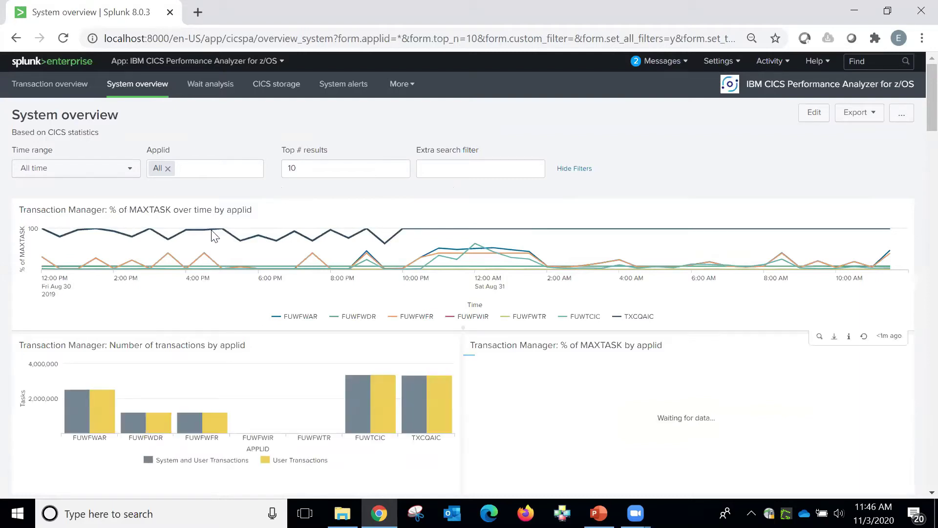
Examine the Transaction Manager charts by applid, comparing peak user transactions with the current MAXTASK for FUWTCIC
scroll(207, 261, down, 1)
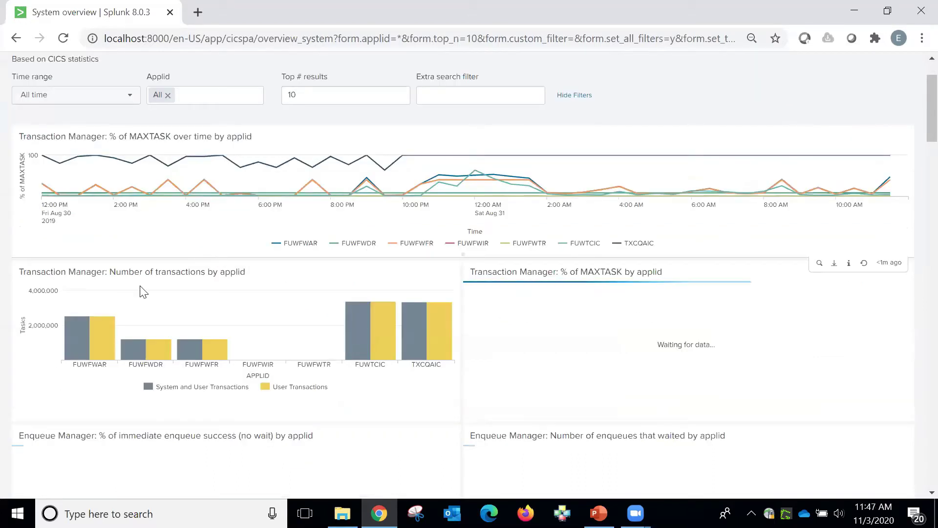
mouse_move(541, 328)
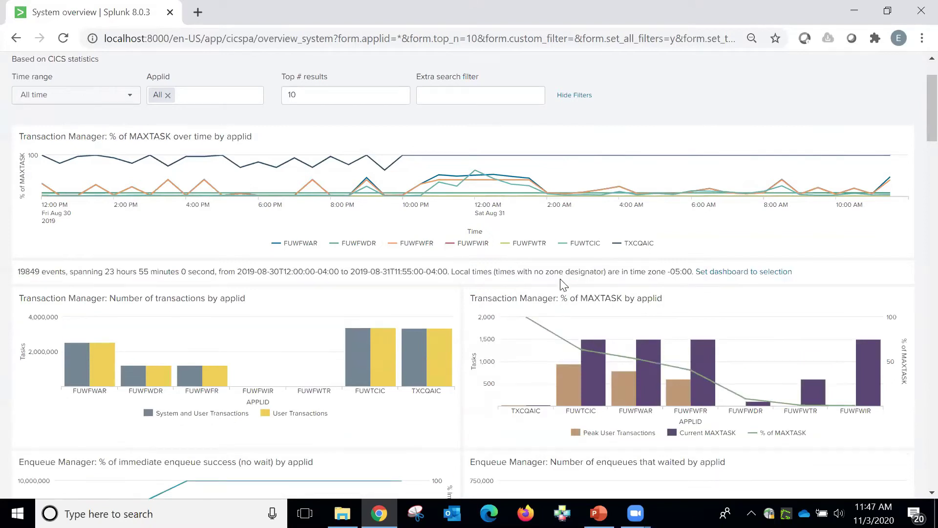
mouse_move(592, 352)
mouse_move(555, 392)
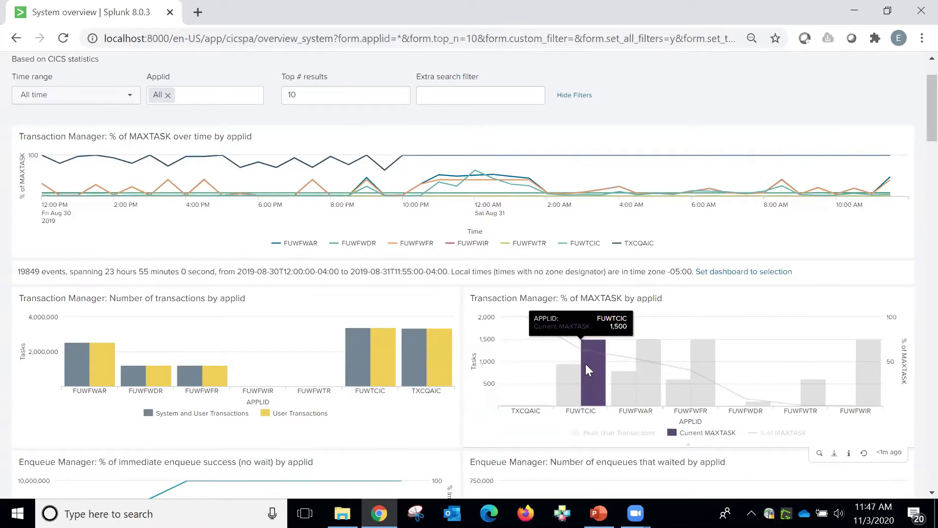
Review the Enqueue Manager, Transaction Classes and ISC/MRO Connections charts, including the queued allocates for FUWFWAR
scroll(683, 303, down, 6)
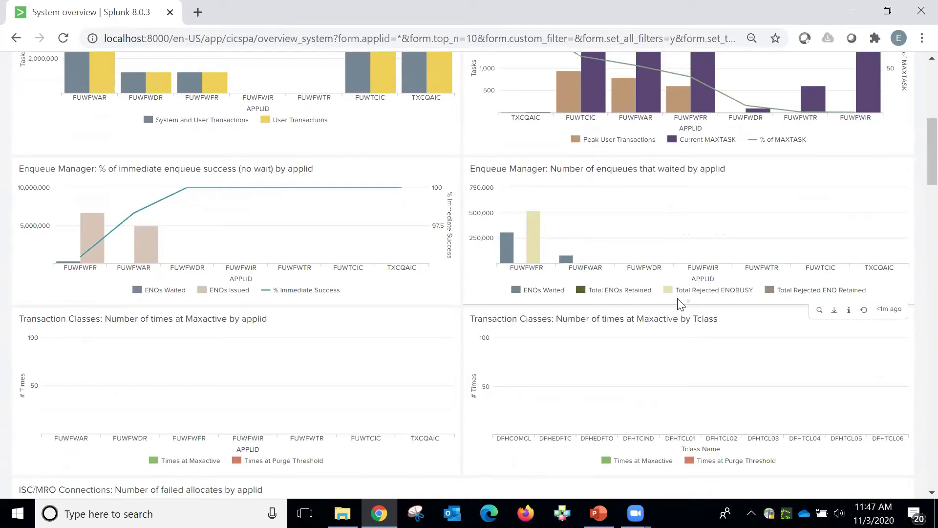
scroll(681, 304, down, 3)
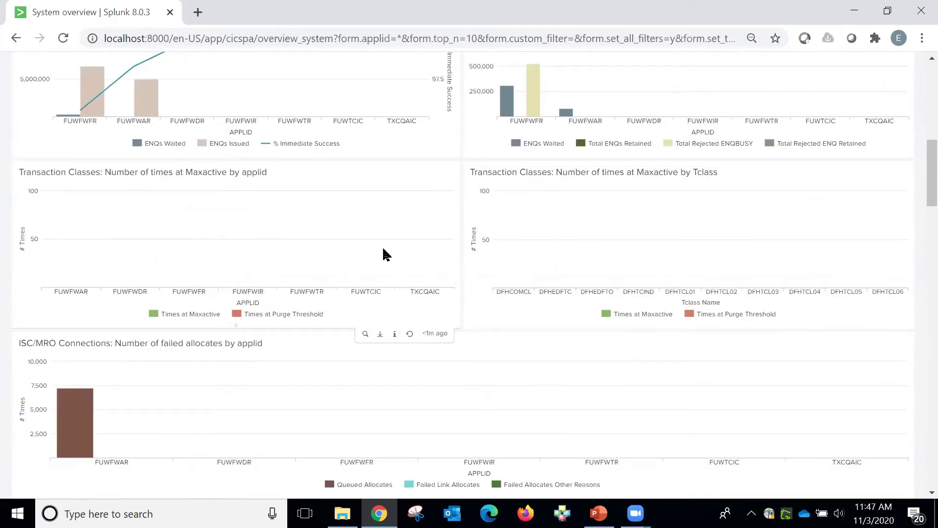
scroll(385, 254, down, 3)
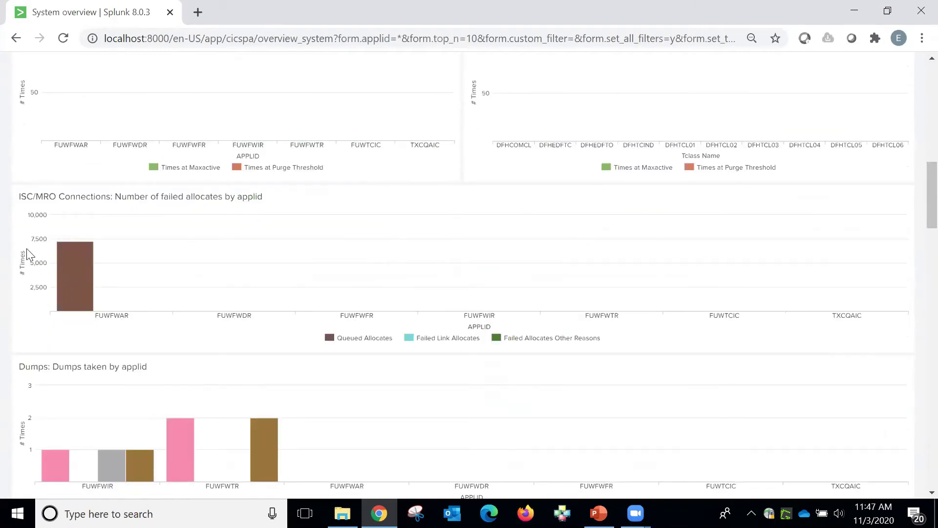
mouse_move(91, 268)
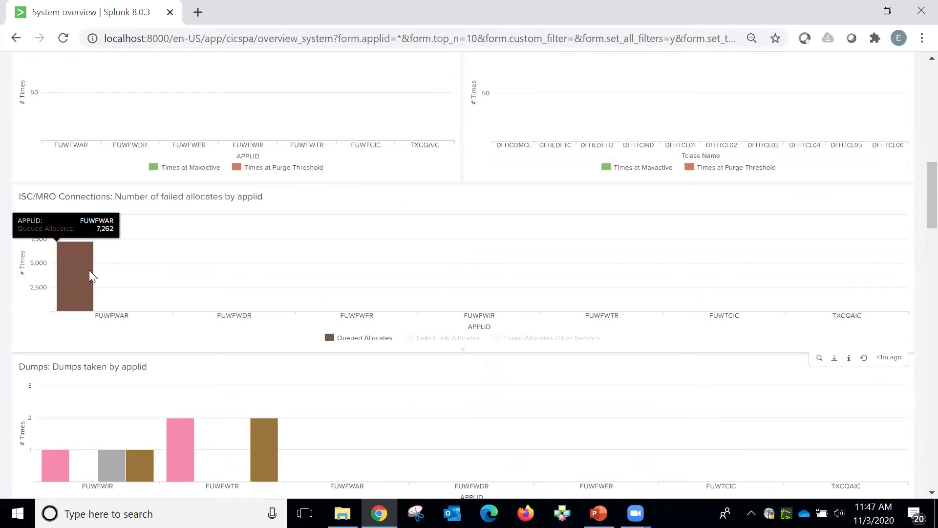
Review dumps taken, temporary storage queue requests and Dispatcher CPU time by applid, including FUWFWAR's address space CPU time
scroll(89, 271, down, 3)
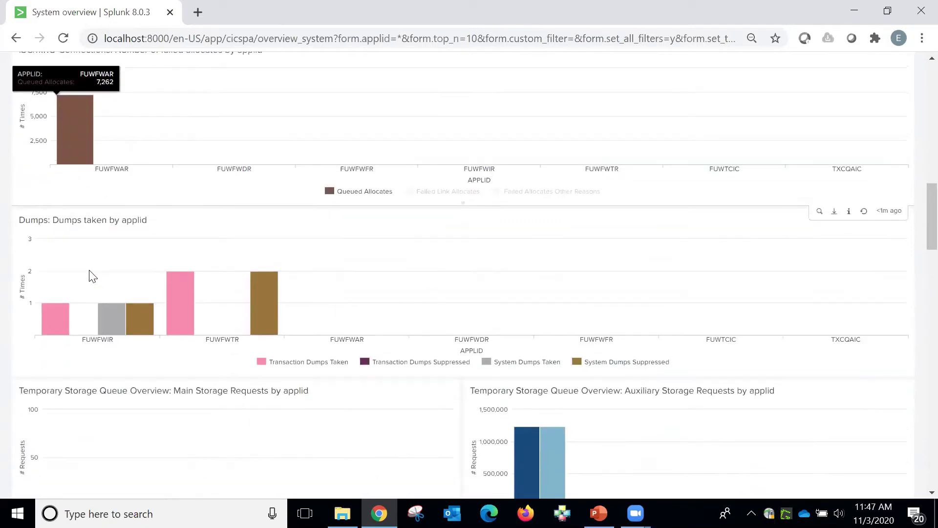
scroll(92, 276, down, 3)
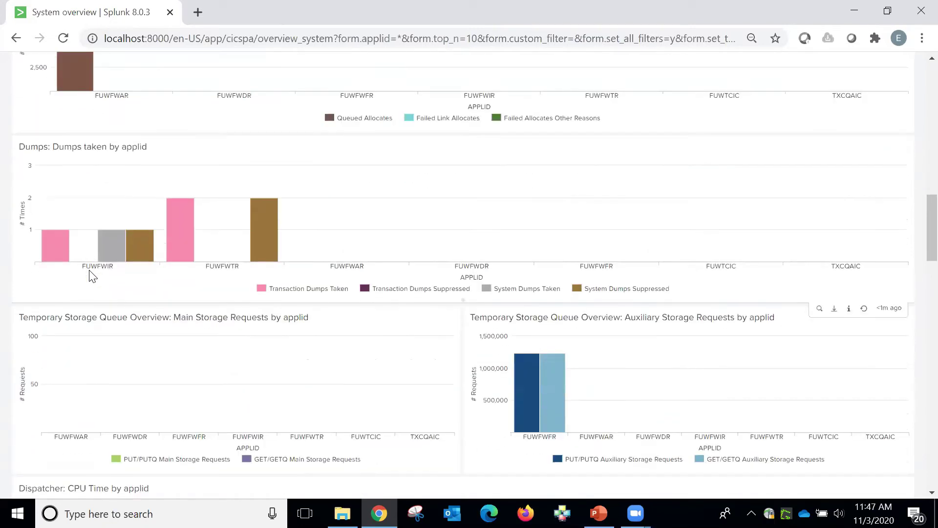
scroll(341, 341, down, 3)
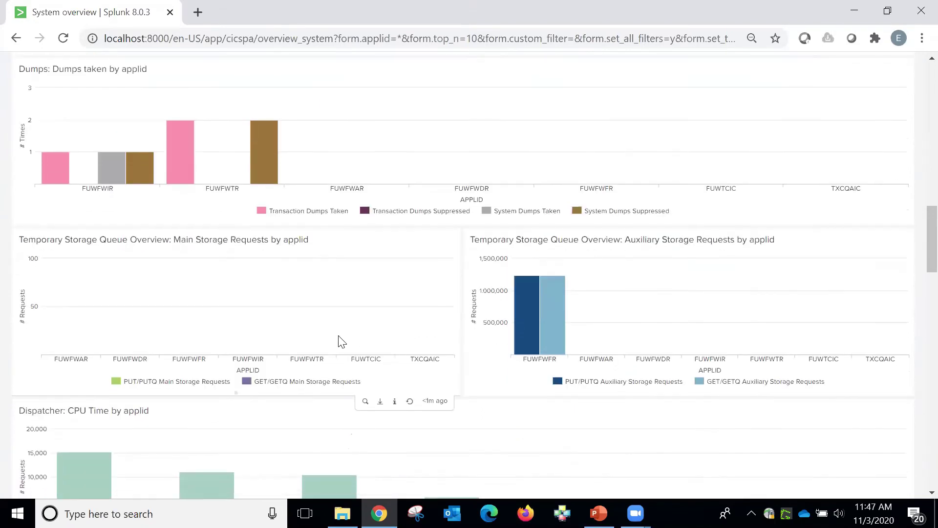
mouse_move(81, 340)
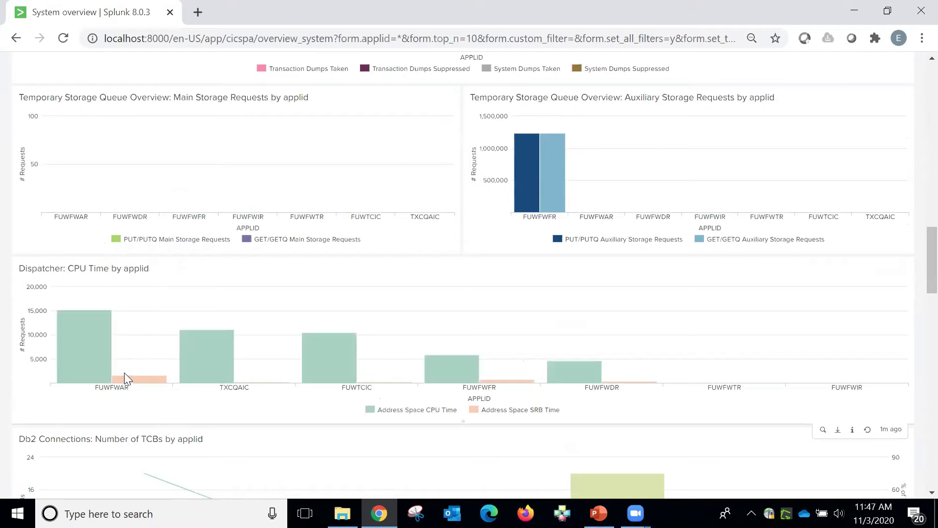
mouse_move(107, 354)
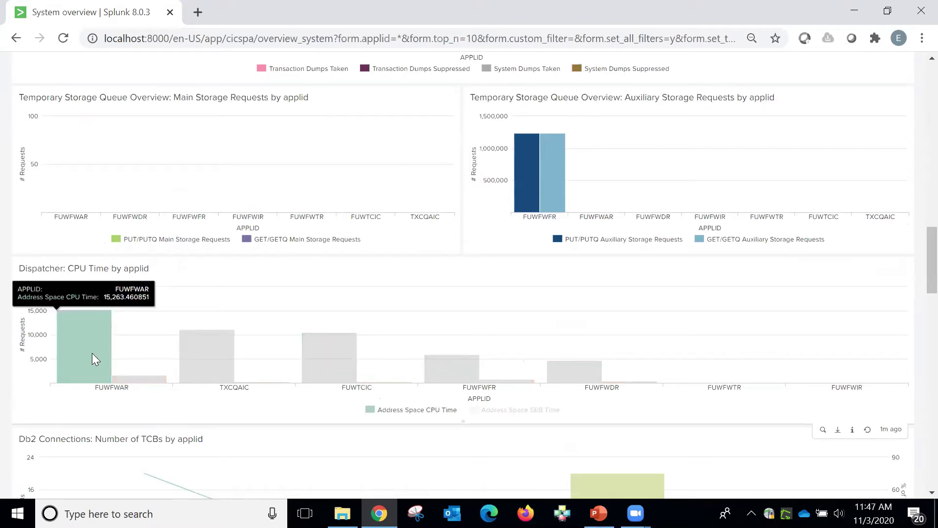
Review the Db2 connections and entries charts and the Log Stream and MVS Log Stream charts
scroll(92, 355, down, 3)
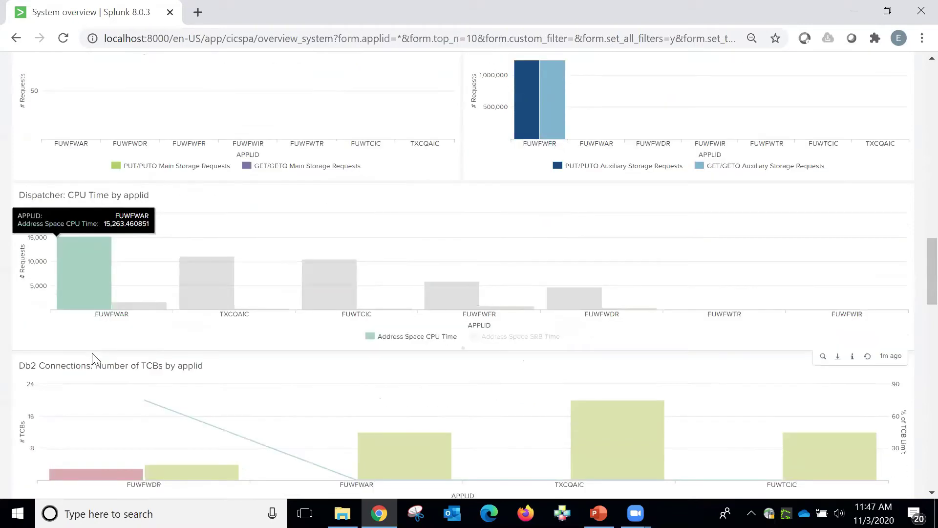
scroll(96, 360, down, 2)
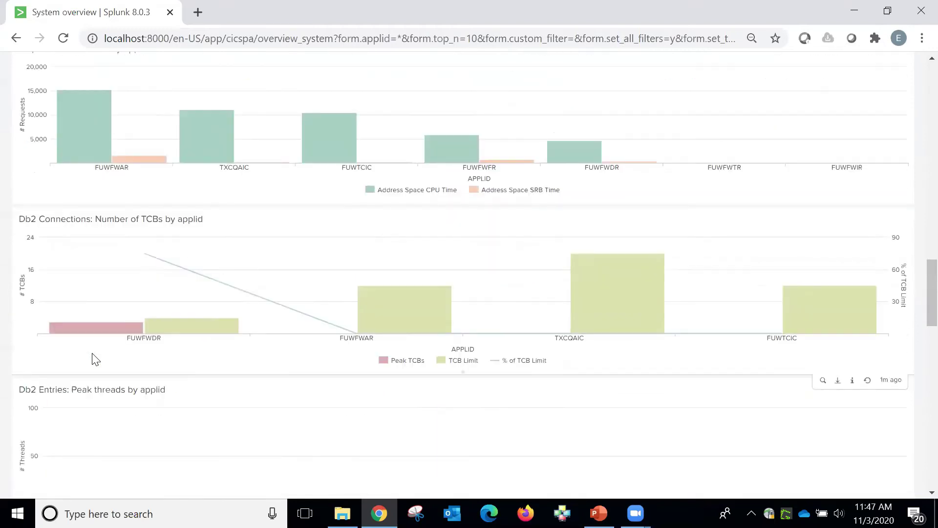
scroll(96, 359, up, 6)
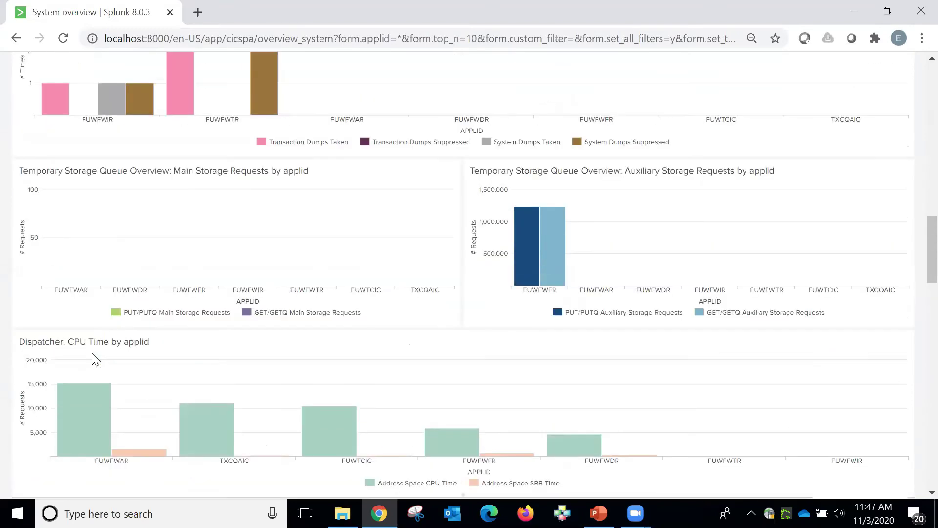
scroll(96, 359, down, 11)
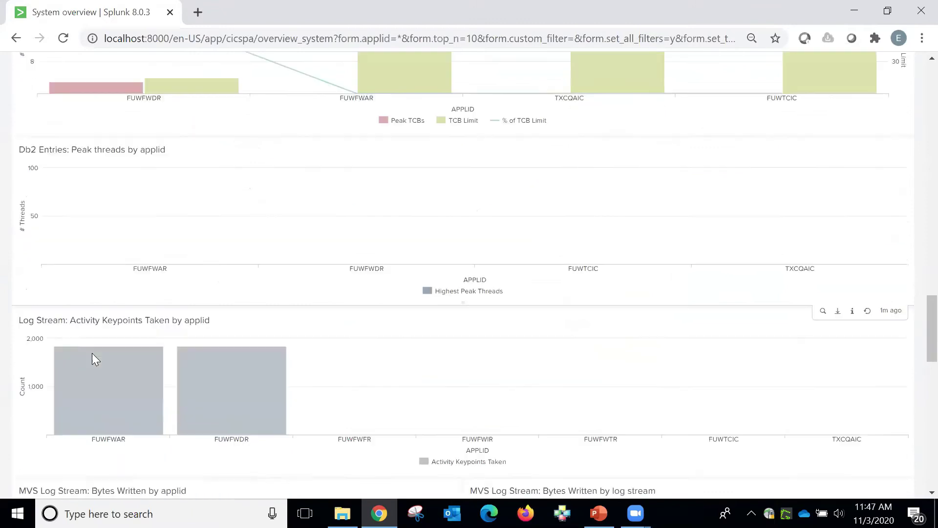
scroll(92, 353, down, 1)
scroll(92, 353, down, 3)
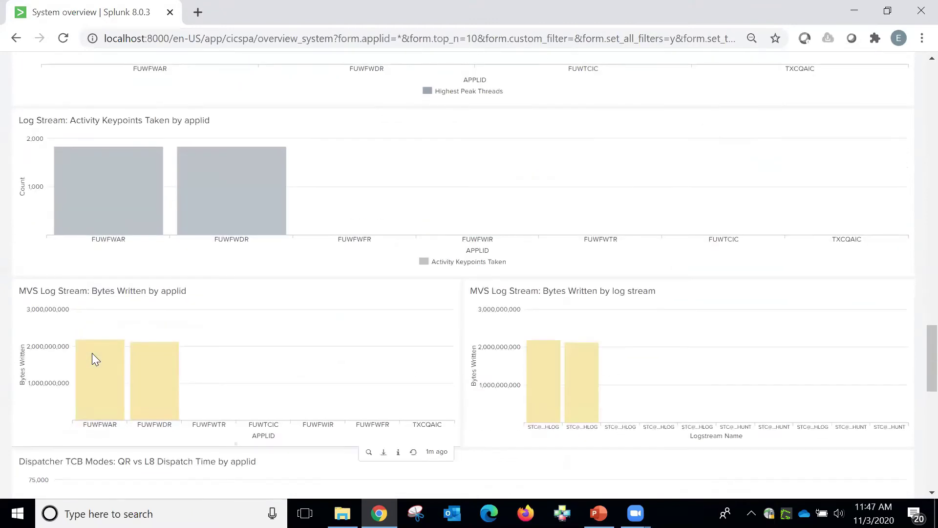
Compare QR and L8 dispatch times and CPU/dispatch ratios by applid in the Dispatcher TCB Modes charts, inspecting both average ratios for FUWFWAR
scroll(92, 353, down, 2)
scroll(92, 353, down, 3)
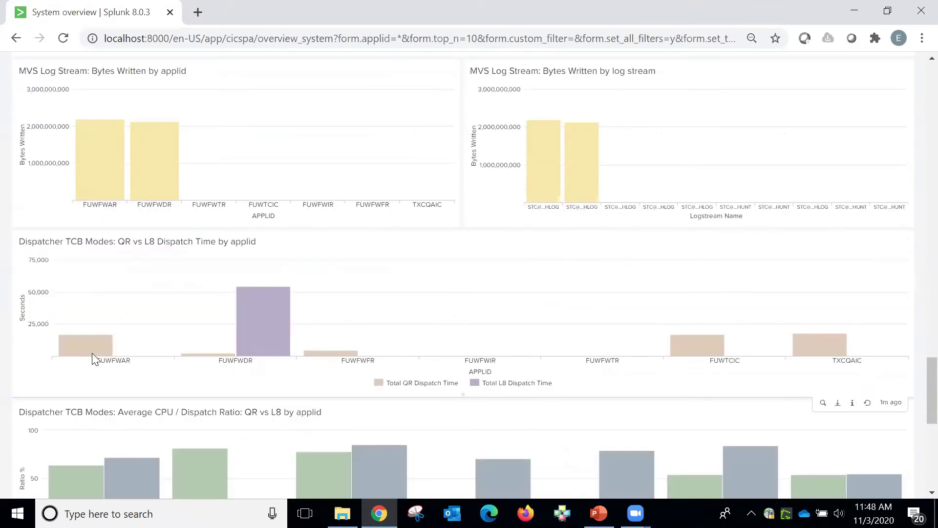
scroll(92, 353, down, 6)
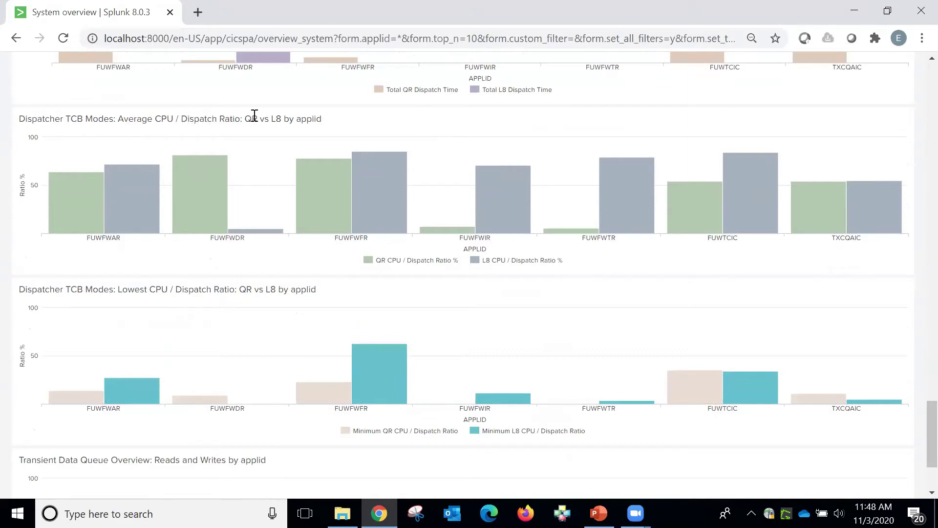
mouse_move(78, 190)
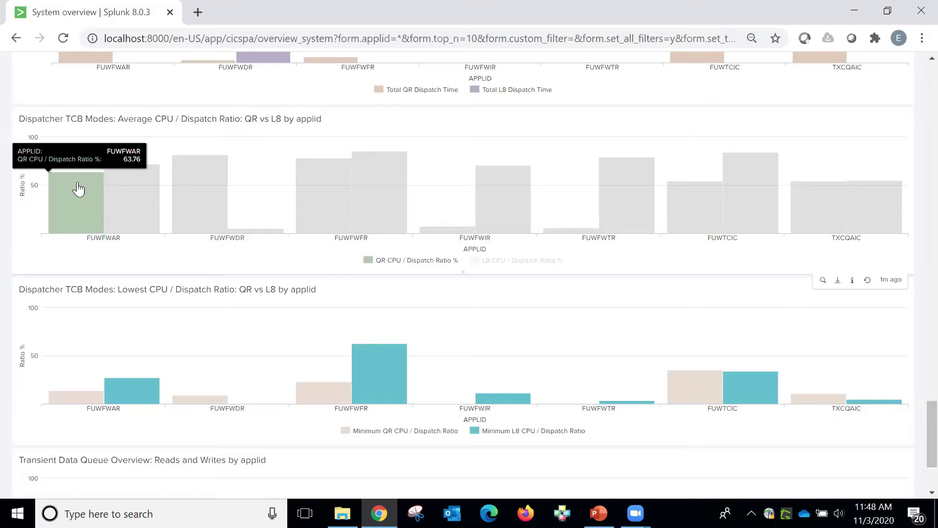
mouse_move(133, 187)
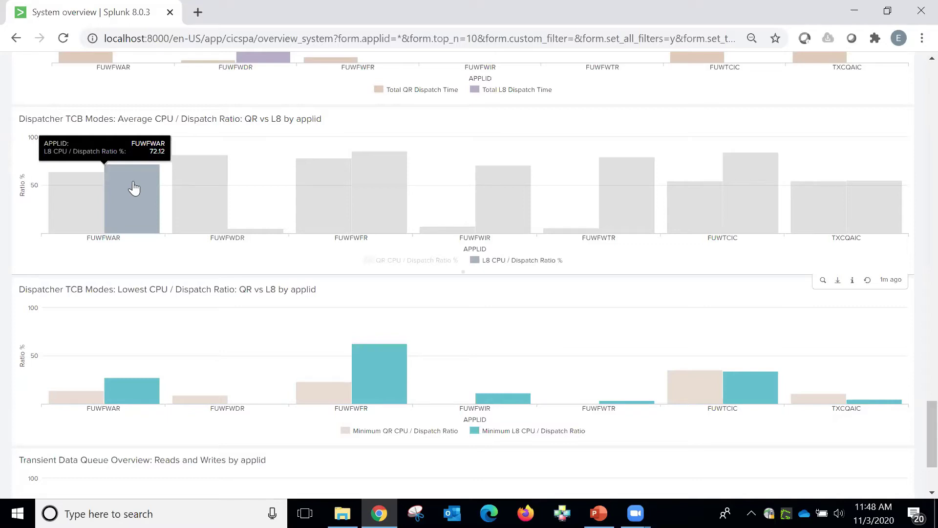
scroll(133, 188, down, 3)
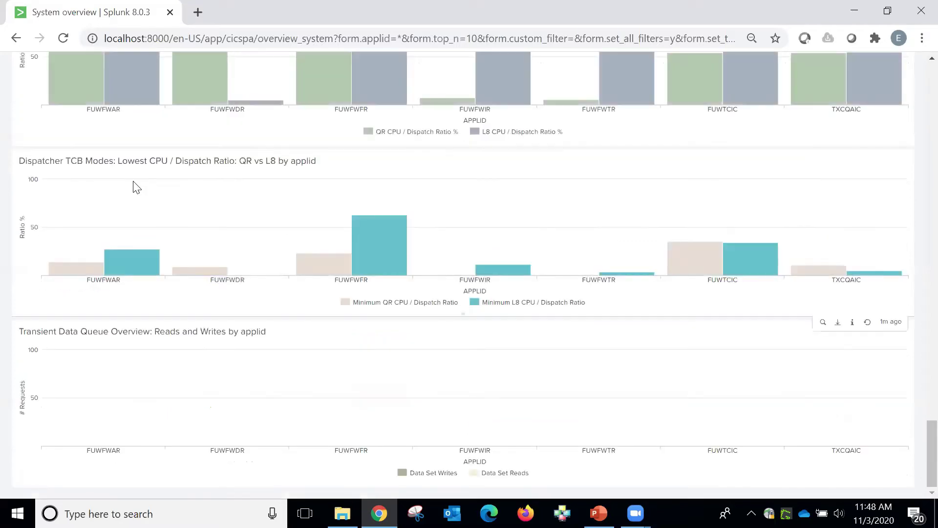
Open the Wait analysis dashboard
scroll(566, 373, up, 8)
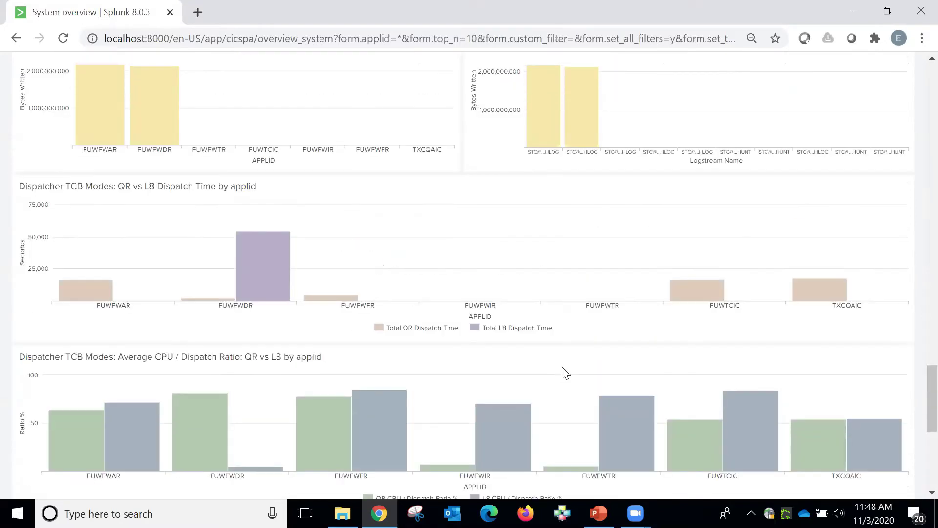
scroll(565, 373, up, 20)
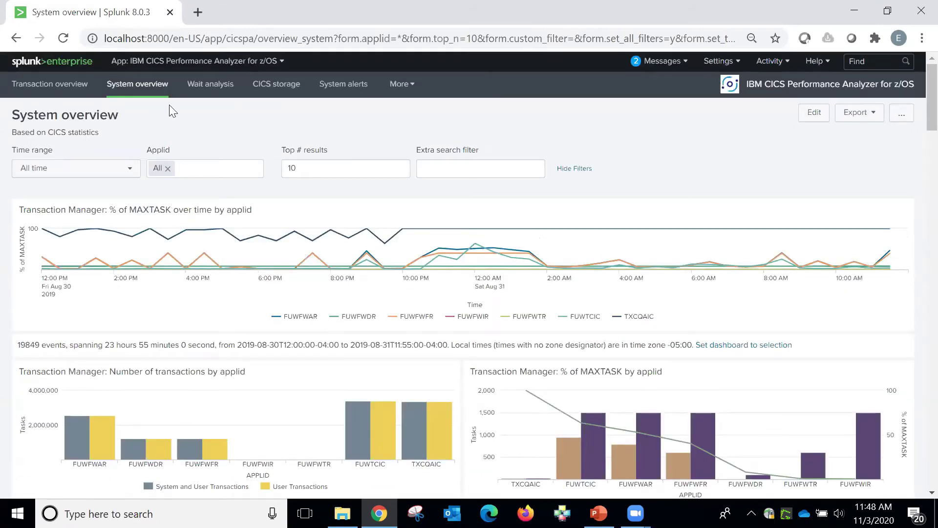
click(210, 84)
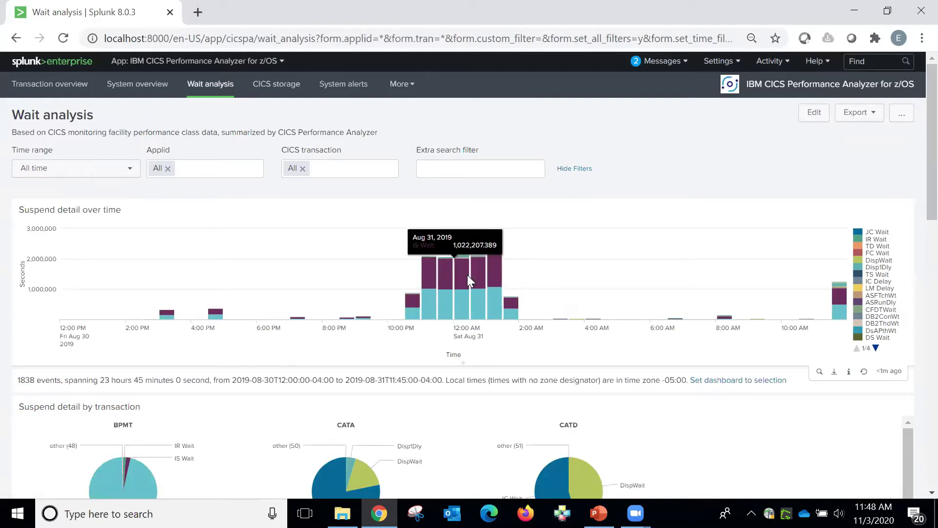
Examine the wait components in the Suspend detail by transaction pie charts, including those for CATA, CWBA and CWBG
scroll(328, 261, down, 1)
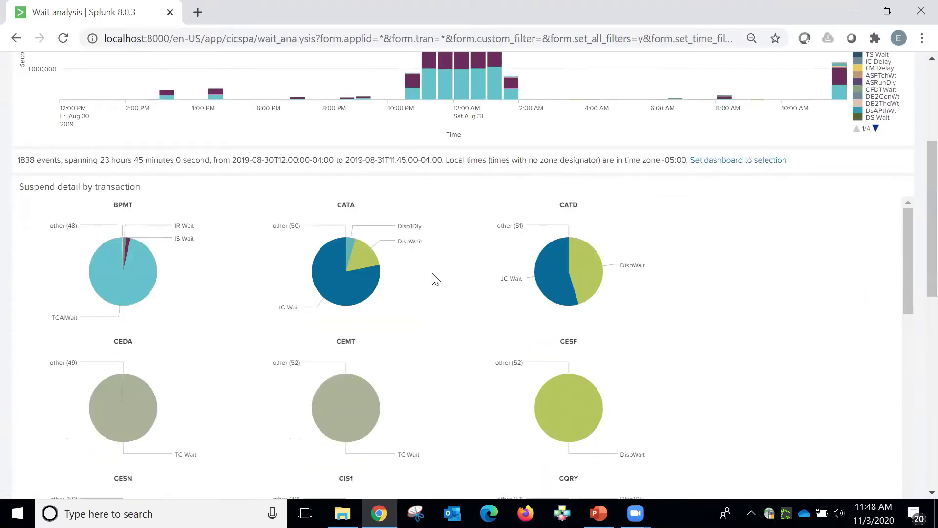
mouse_move(355, 274)
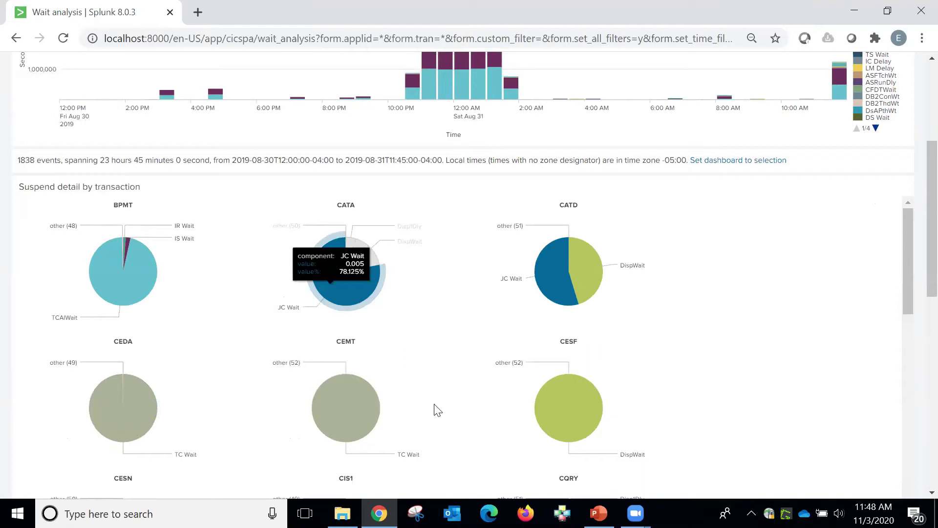
scroll(434, 405, down, 10)
scroll(354, 377, down, 1)
mouse_move(361, 385)
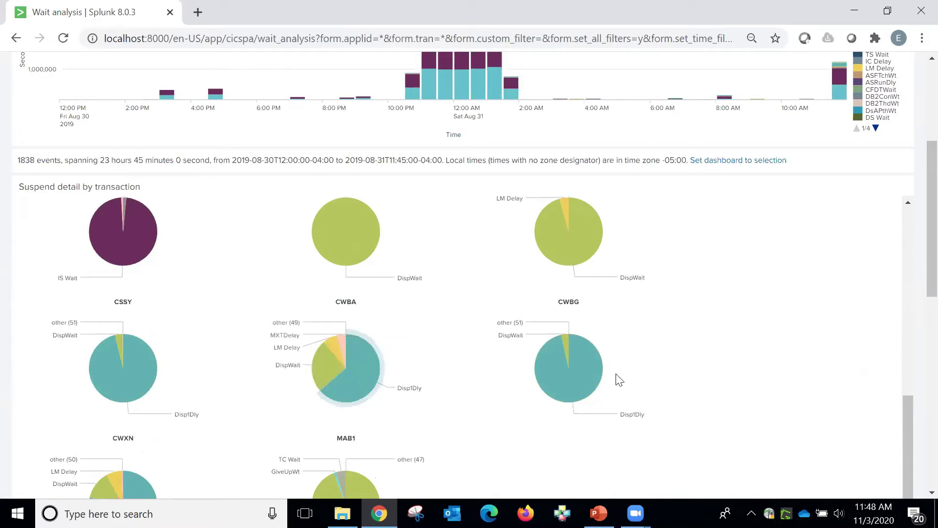
mouse_move(580, 385)
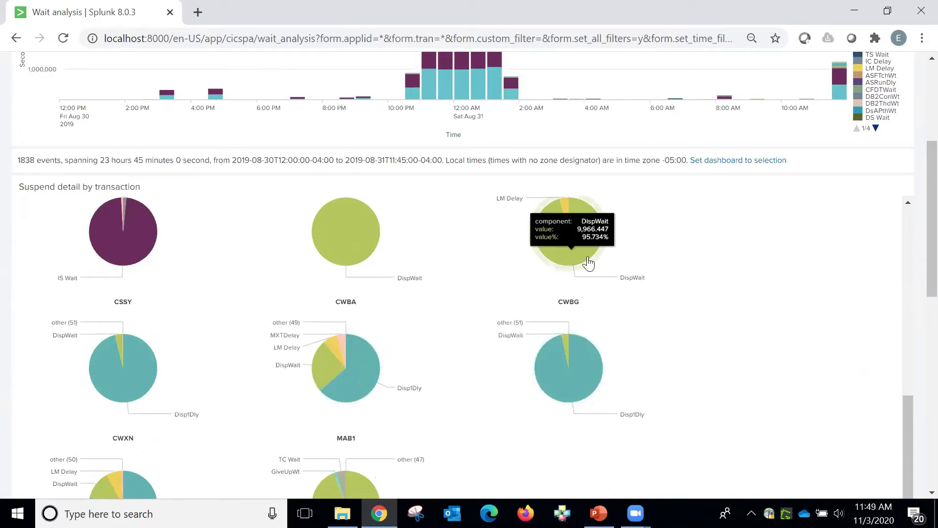
Review the remaining Suspend detail by transaction pie charts, then open the CICS storage dashboard
scroll(487, 286, down, 1)
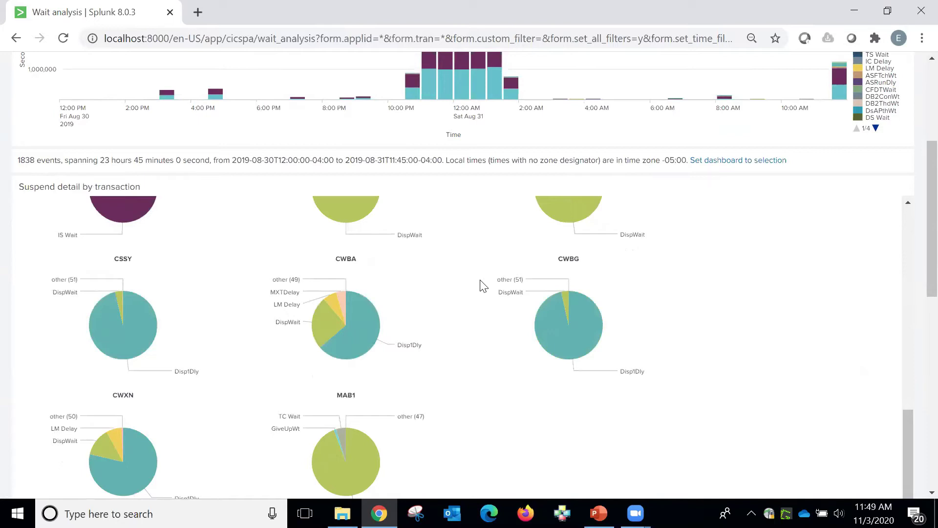
scroll(482, 284, up, 3)
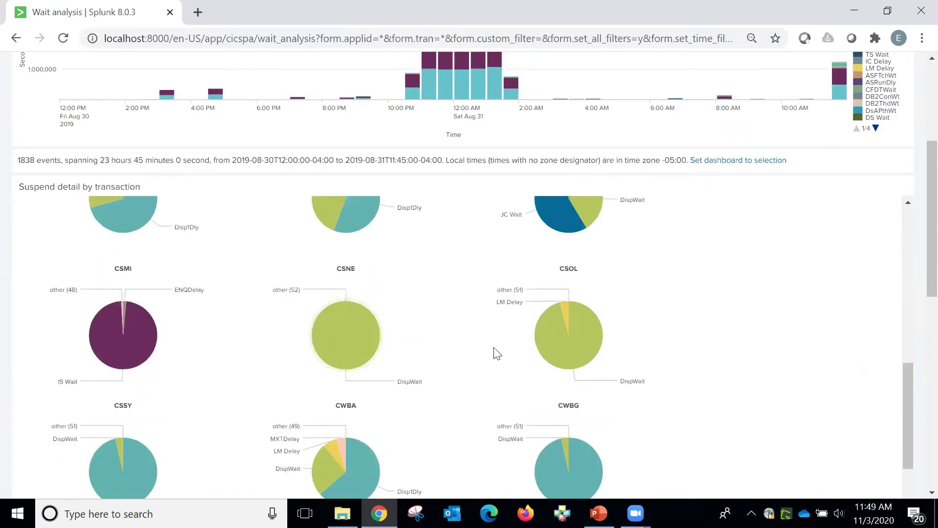
scroll(497, 353, up, 5)
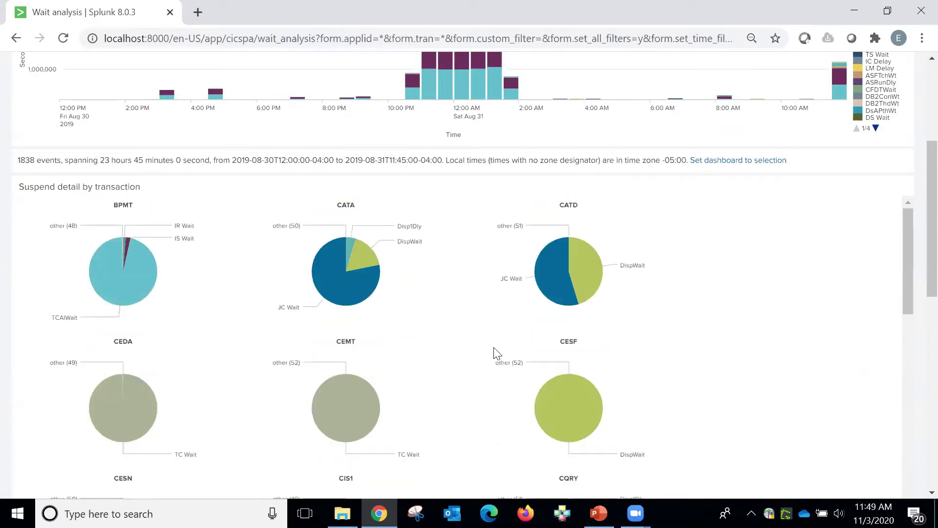
scroll(533, 205, up, 5)
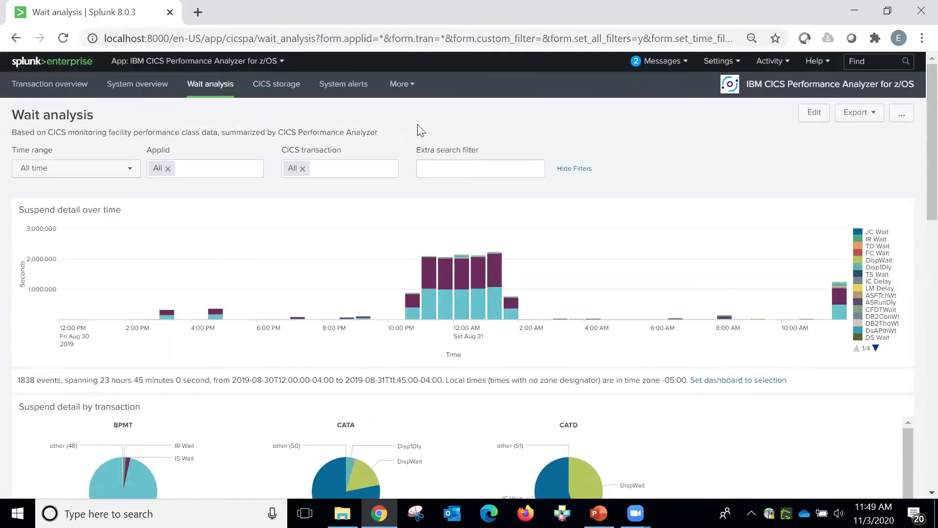
click(280, 91)
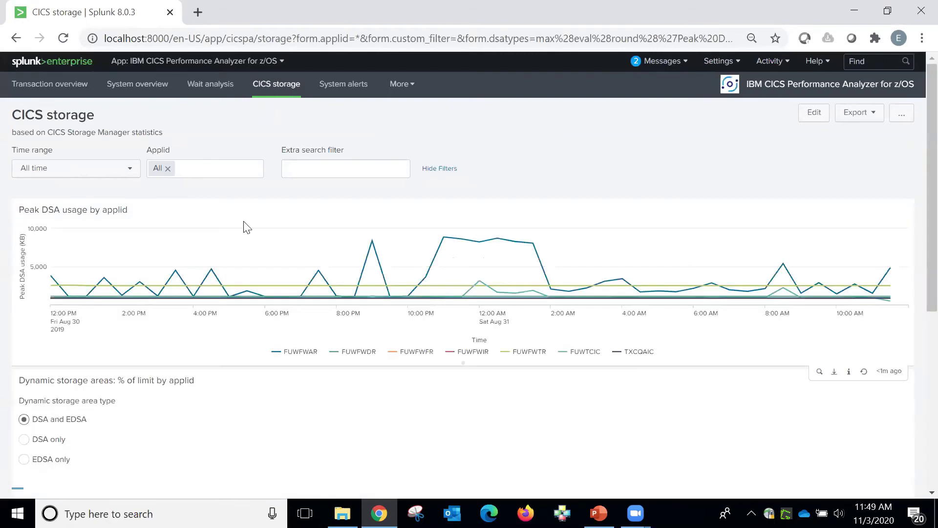
Review the peak DSA usage, dynamic storage area % of limit, and DSA and EDSA HWM % charts by applid
scroll(247, 228, down, 1)
scroll(247, 227, down, 1)
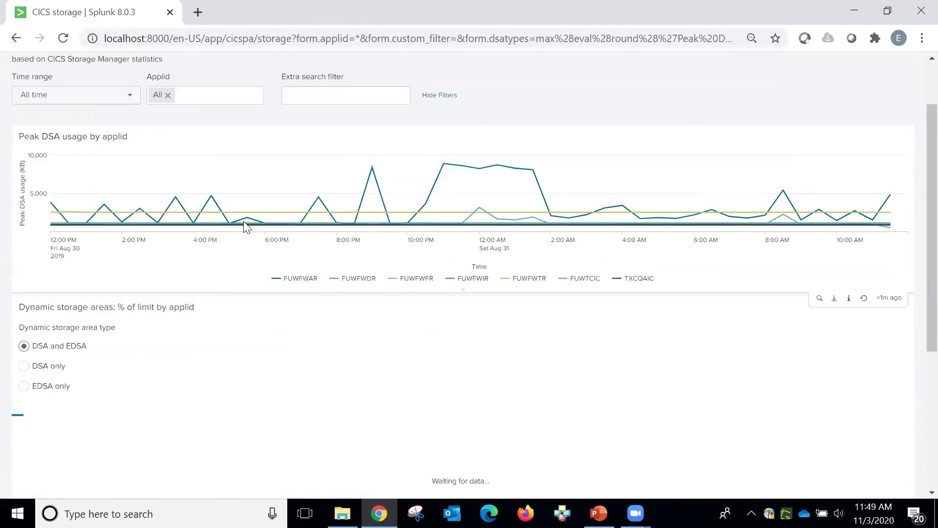
scroll(247, 227, down, 5)
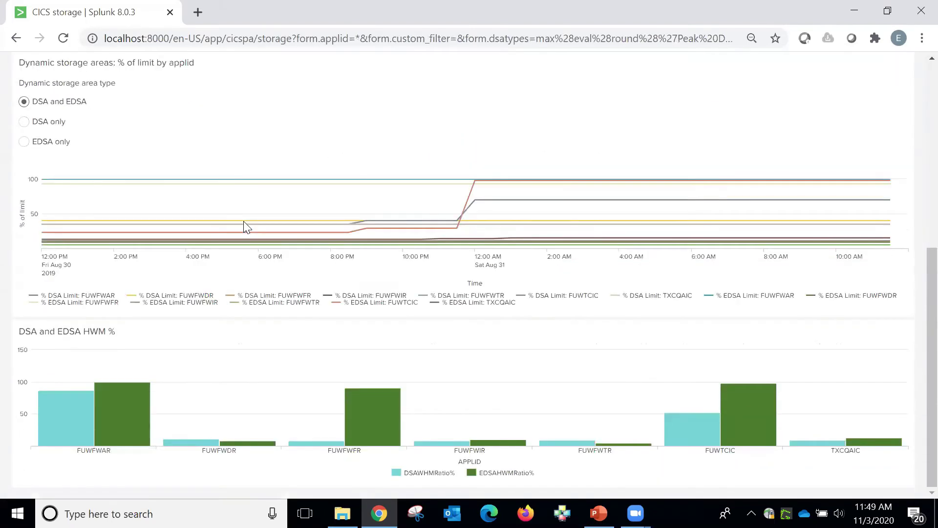
scroll(264, 230, up, 3)
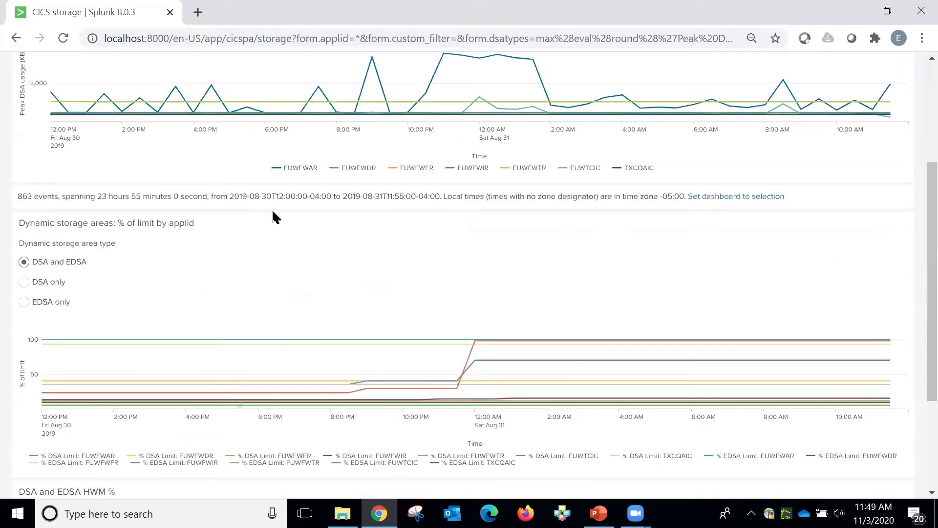
scroll(272, 215, up, 3)
Open the System alerts dashboard and inspect the Alerts over time chart across the full time range
click(329, 93)
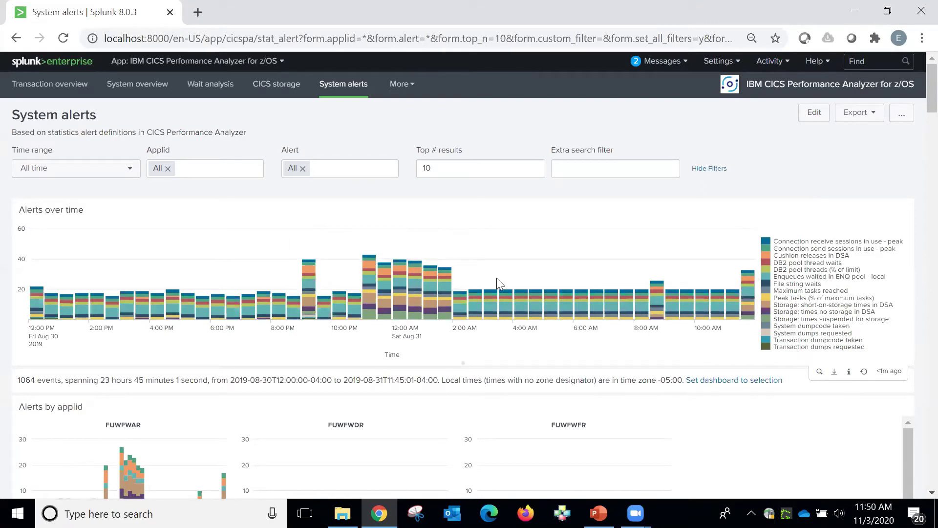
drag(352, 253, 358, 254)
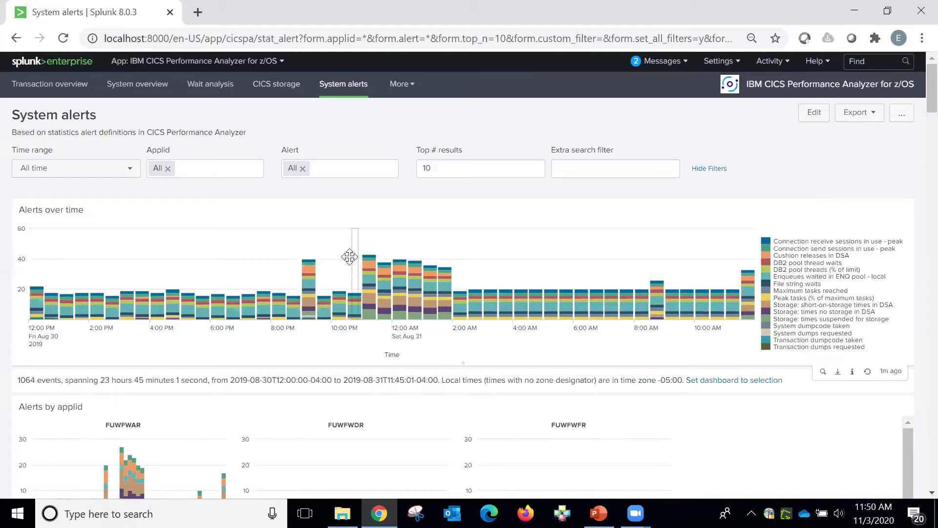
click(731, 238)
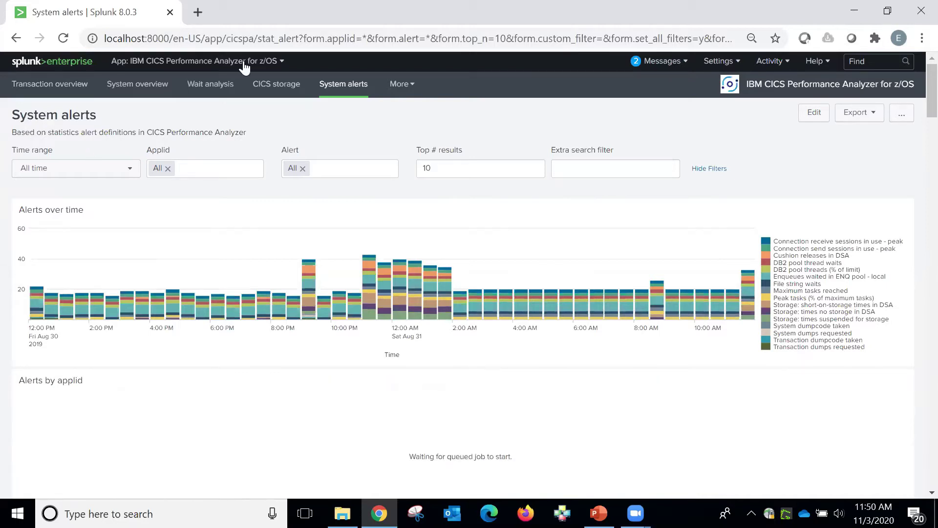
Review the Alerts by applid charts and the Alert summary table with its critical, warning and information counts
scroll(7, 81, down, 3)
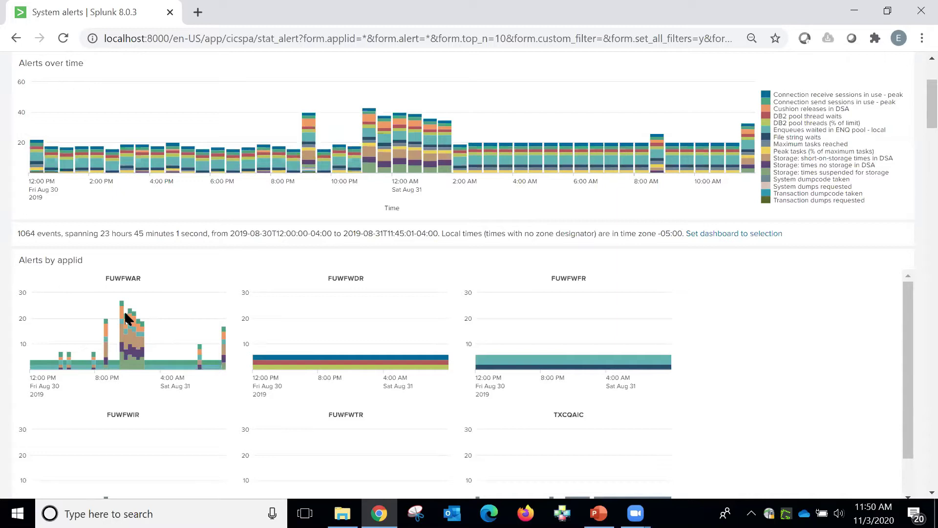
scroll(126, 318, down, 1)
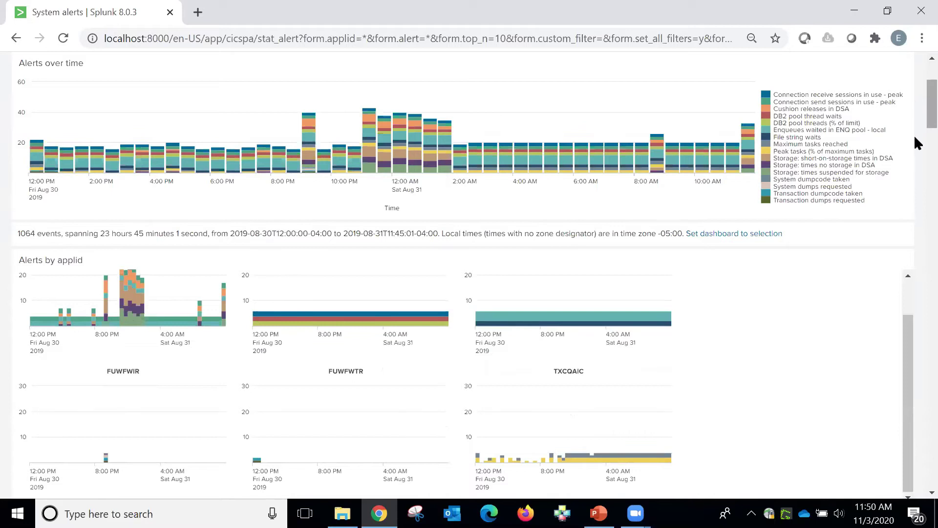
scroll(917, 143, down, 6)
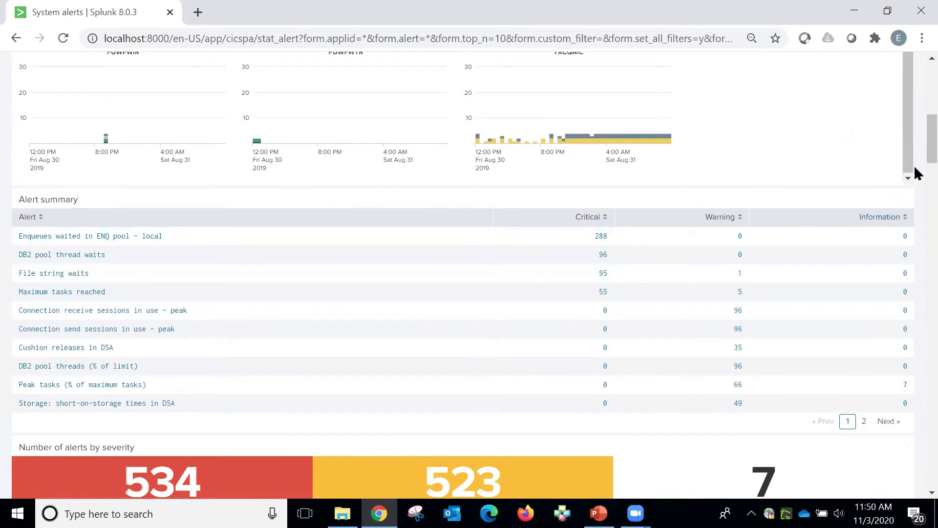
scroll(917, 175, down, 3)
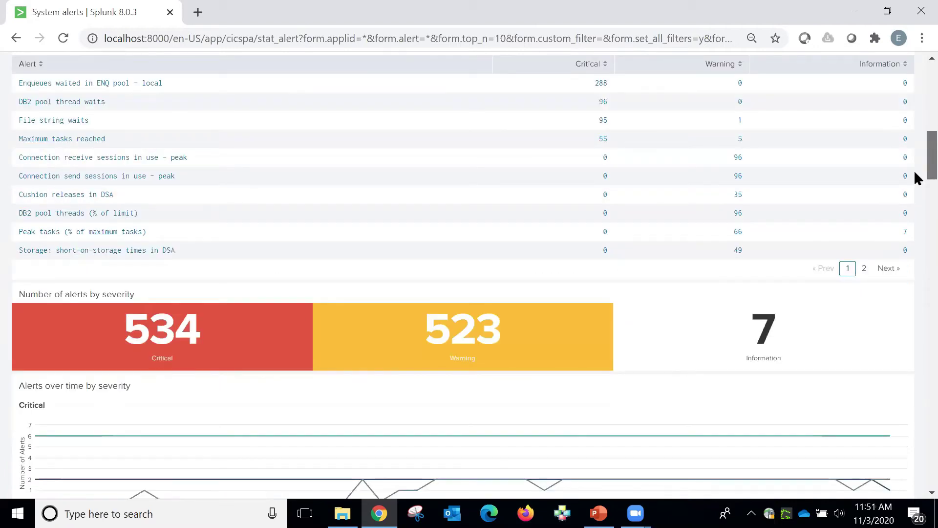
scroll(916, 169, up, 7)
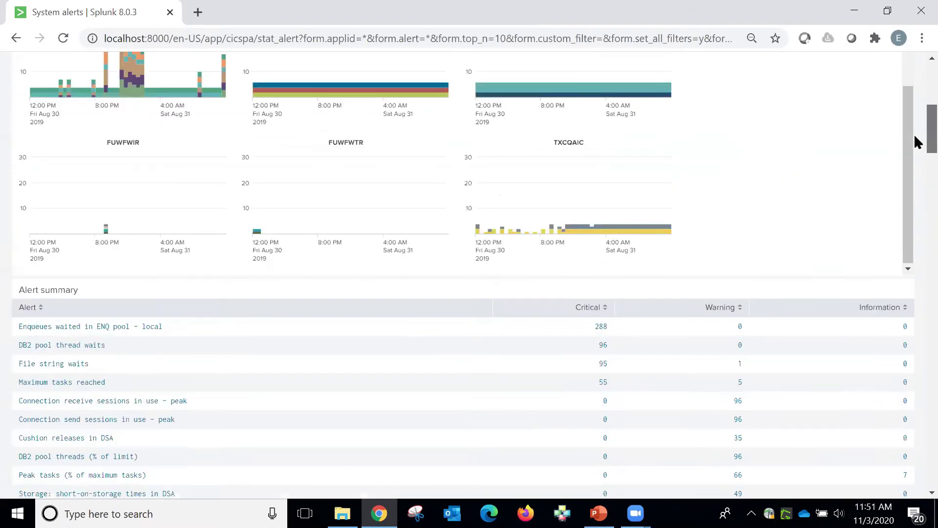
scroll(915, 155, down, 9)
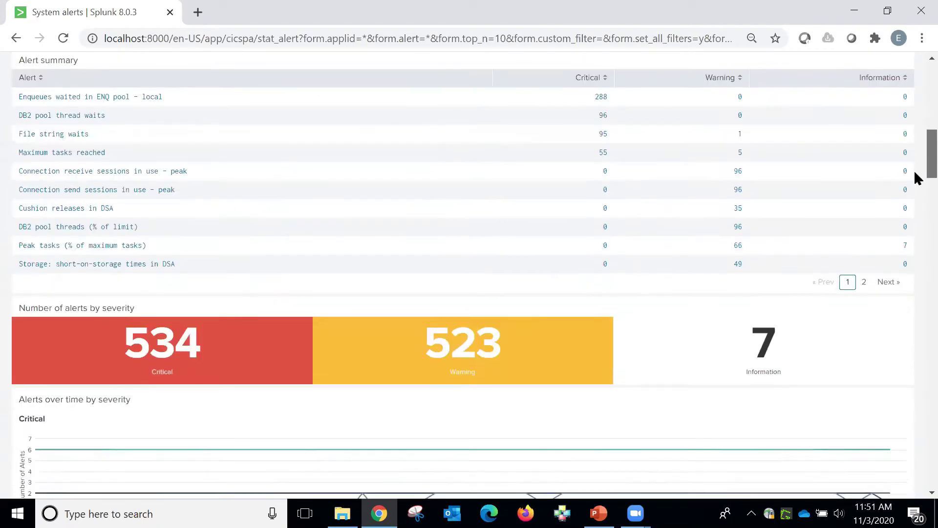
Examine the severity charts for alerts over time and alerts per applid, including the critical, warning and information groups
scroll(917, 194, down, 5)
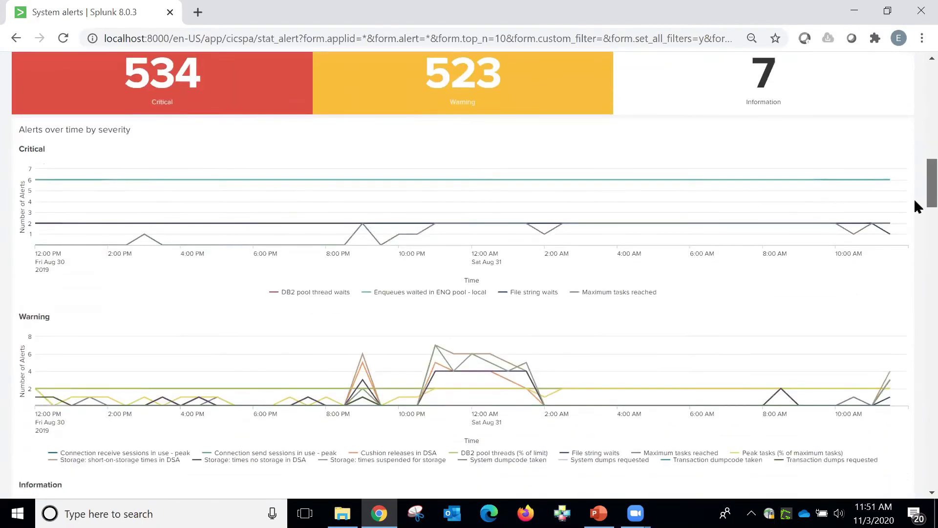
scroll(915, 201, down, 7)
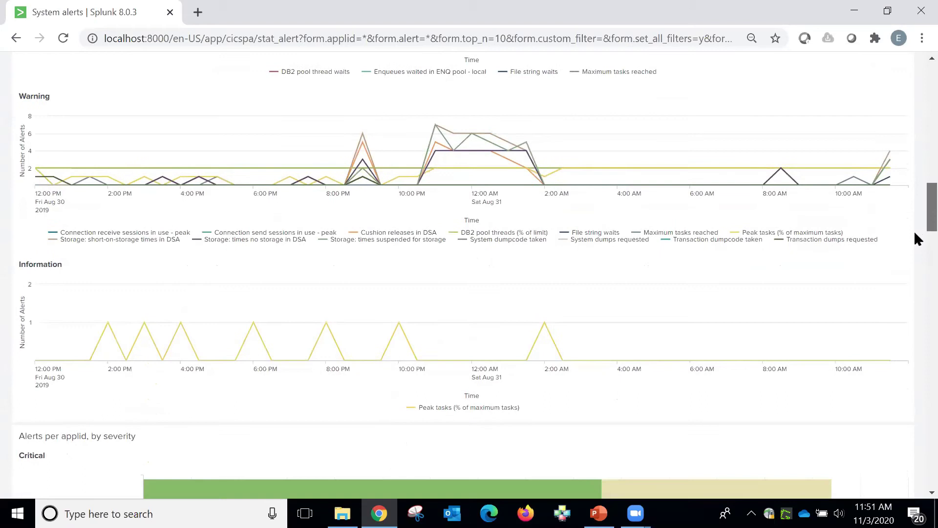
scroll(917, 250, down, 5)
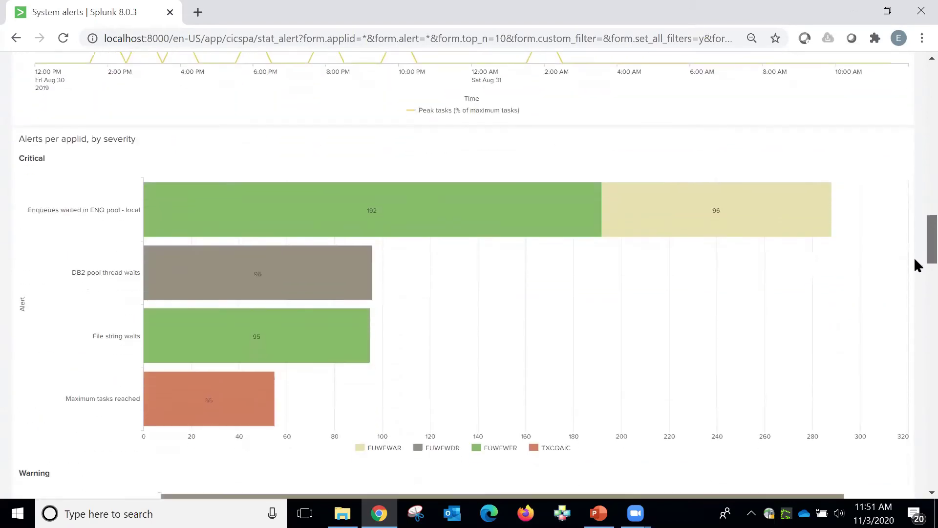
scroll(915, 263, down, 7)
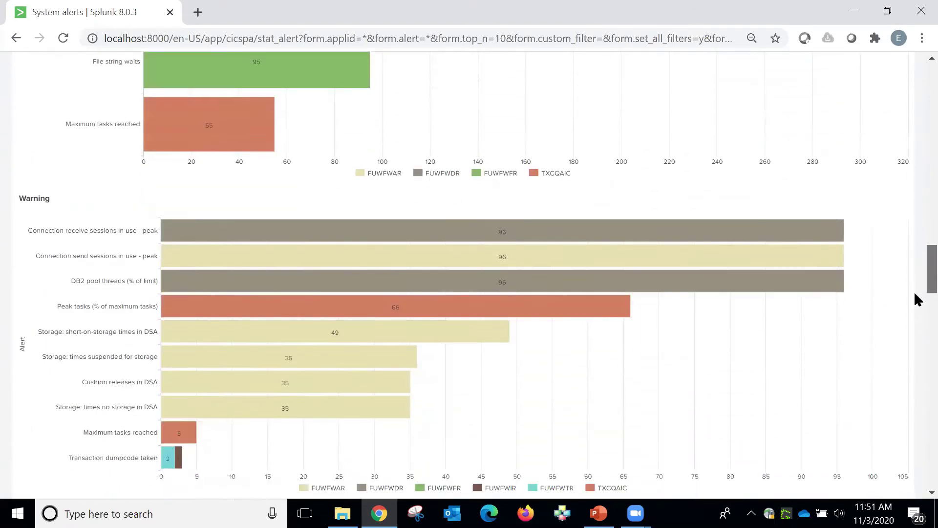
scroll(916, 313, down, 8)
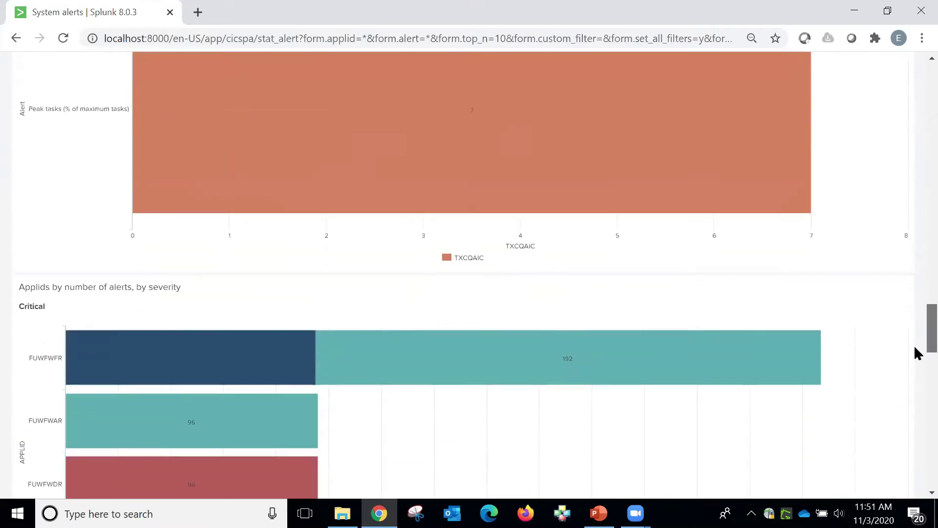
Inspect the event fields of the FUWFWAR enqueue alert in Alert details, collapse it, and review the other listed alerts
drag(914, 344, 914, 458)
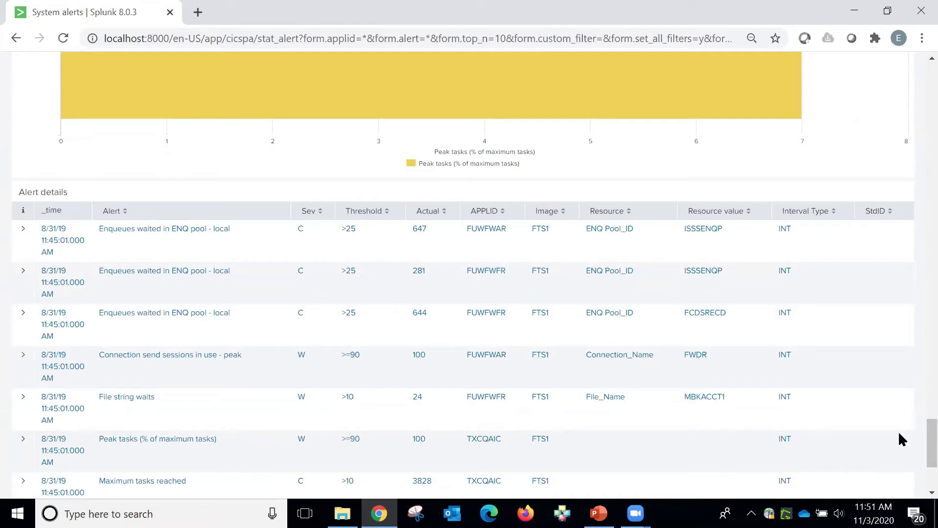
click(24, 236)
scroll(177, 306, down, 3)
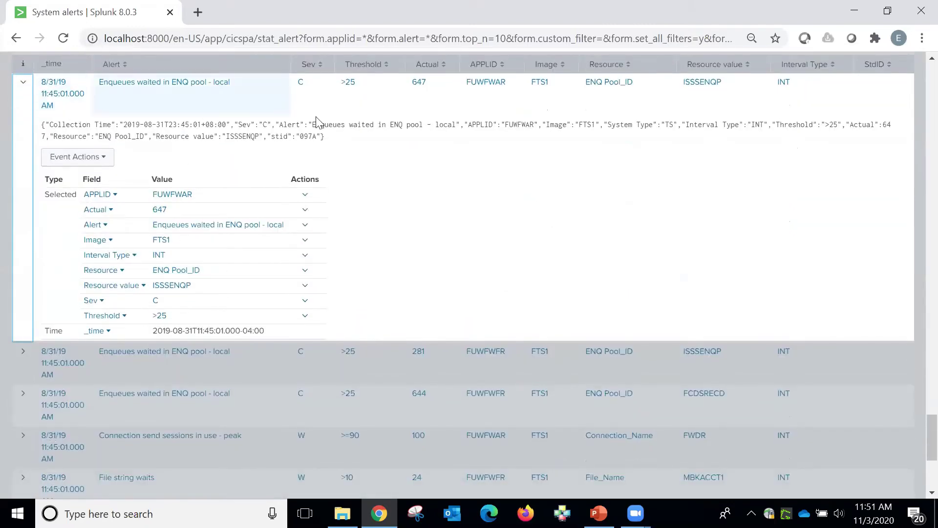
click(30, 85)
scroll(566, 218, up, 3)
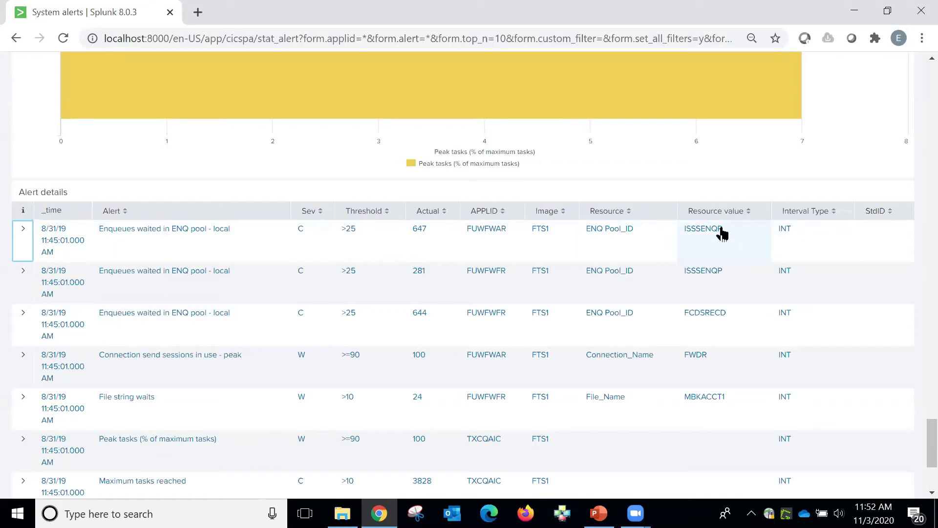
scroll(723, 233, down, 2)
scroll(643, 237, down, 2)
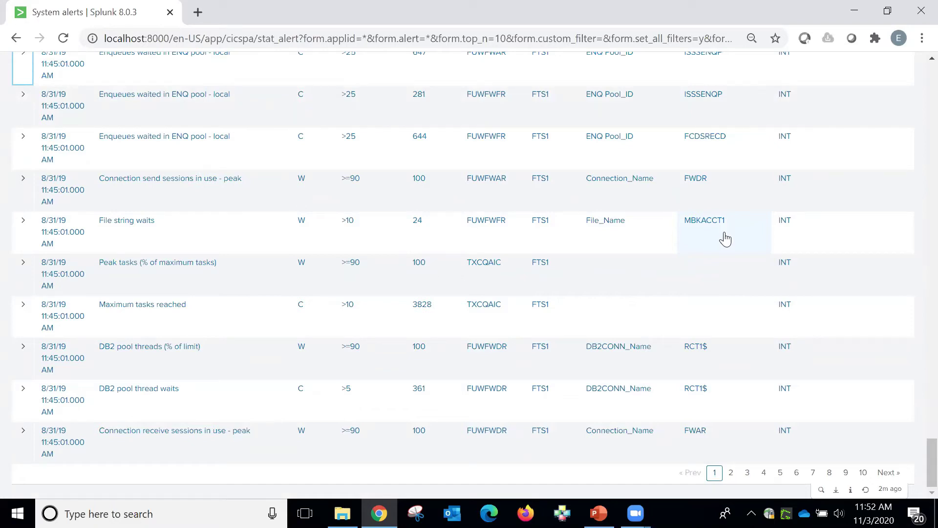
Return to the beginning of the System alerts dashboard and switch to the PowerPoint presentation
scroll(725, 239, up, 20)
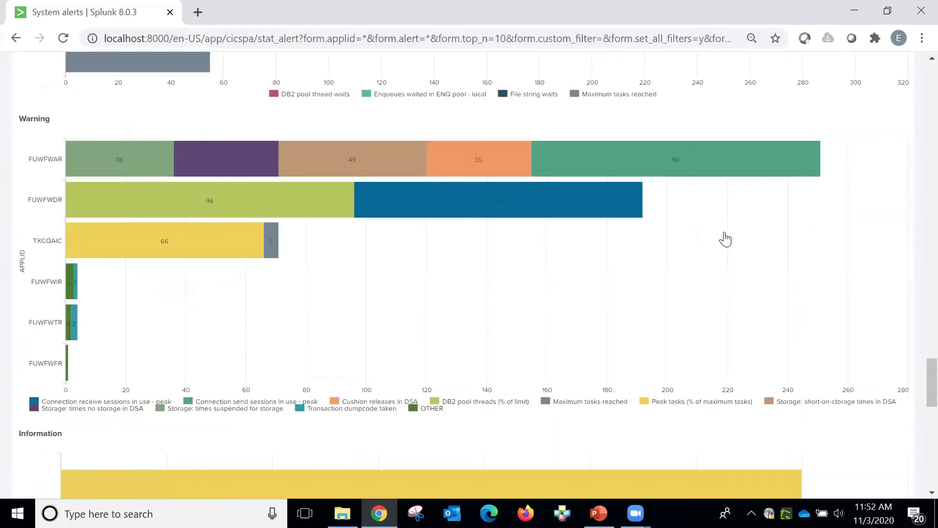
scroll(725, 239, up, 20)
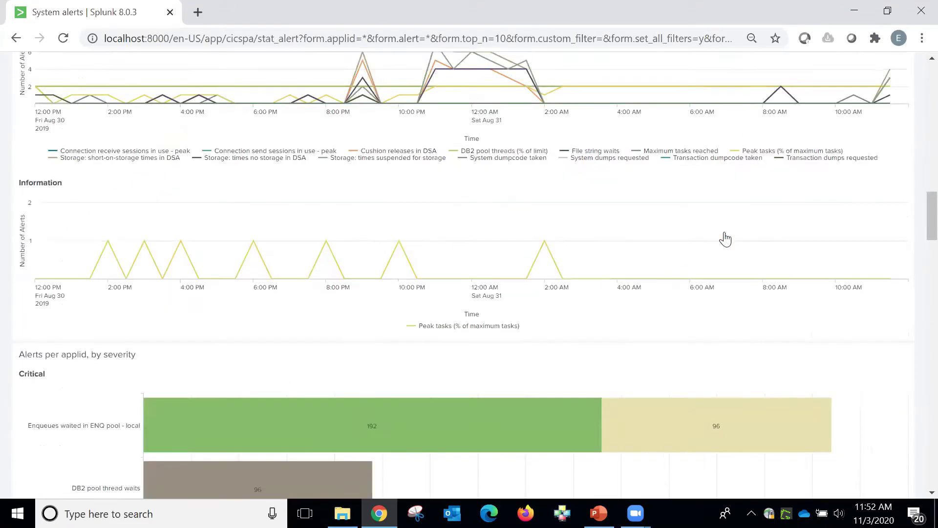
scroll(727, 239, up, 15)
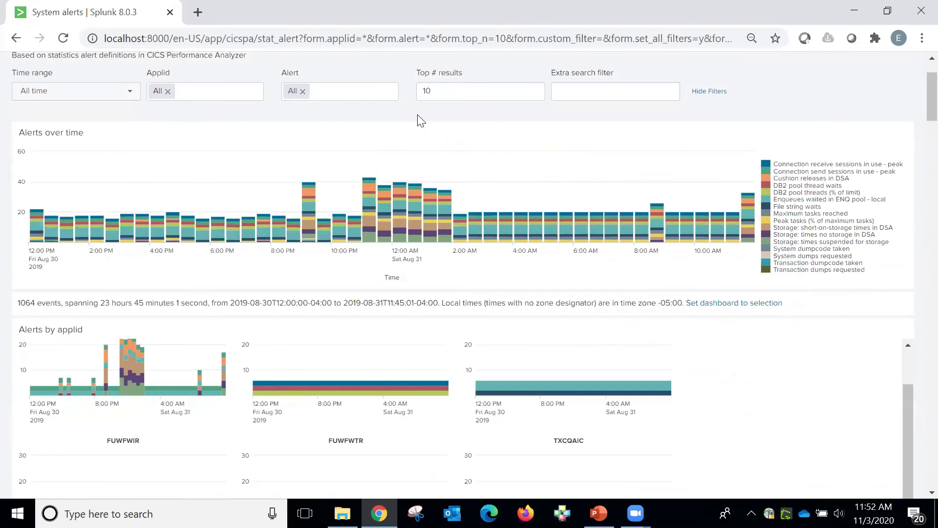
scroll(119, 96, up, 3)
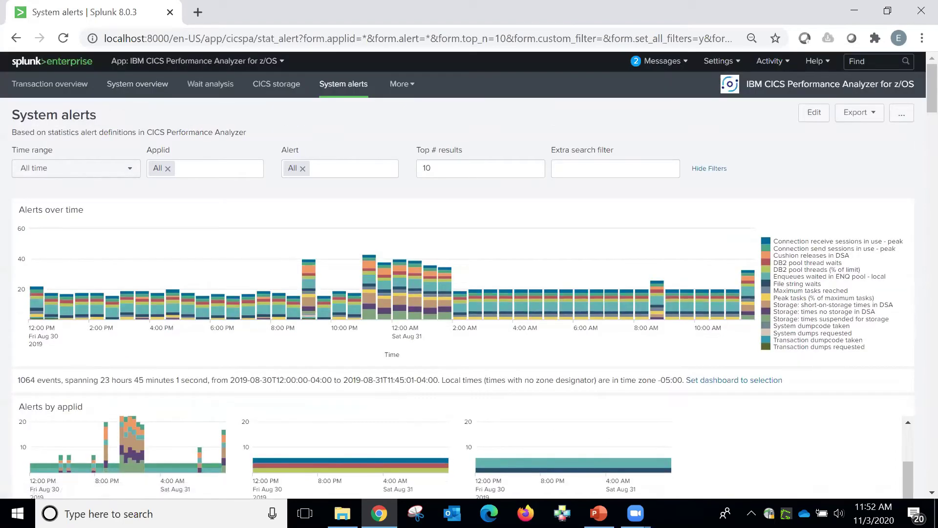
click(599, 513)
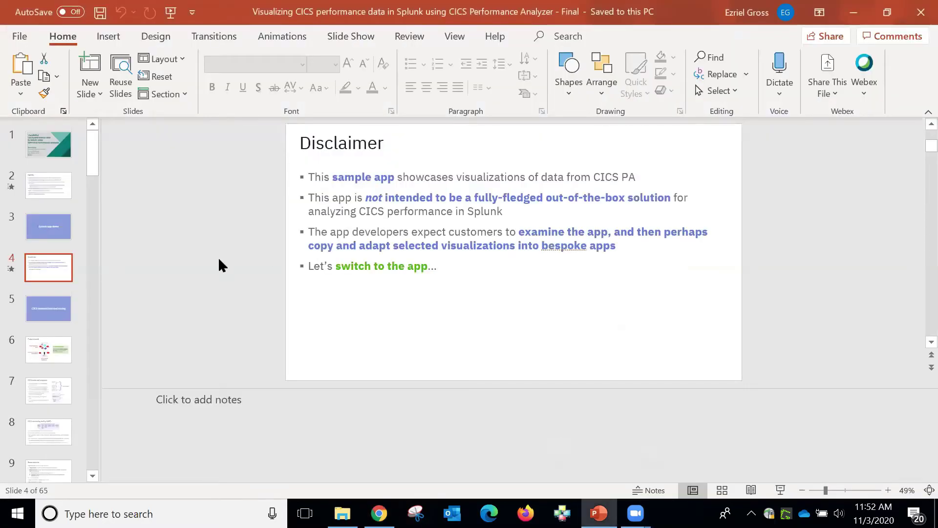
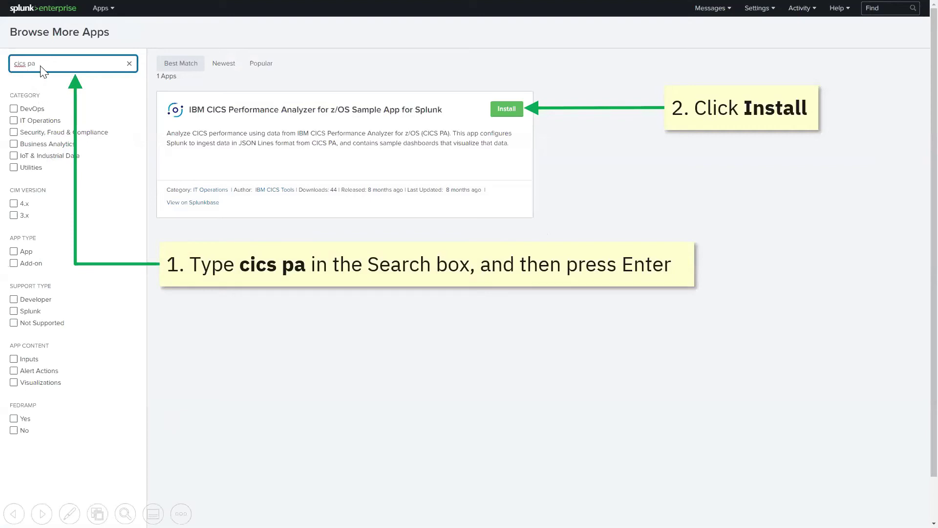
Advance the slide show to the slide on downloading the CICS PA documentation and sample data, and end the show
click(509, 111)
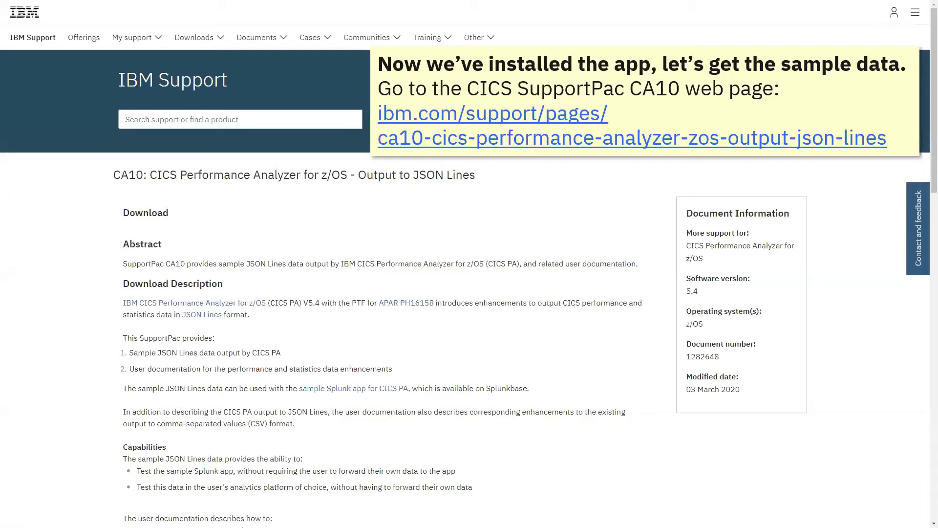
key(Right)
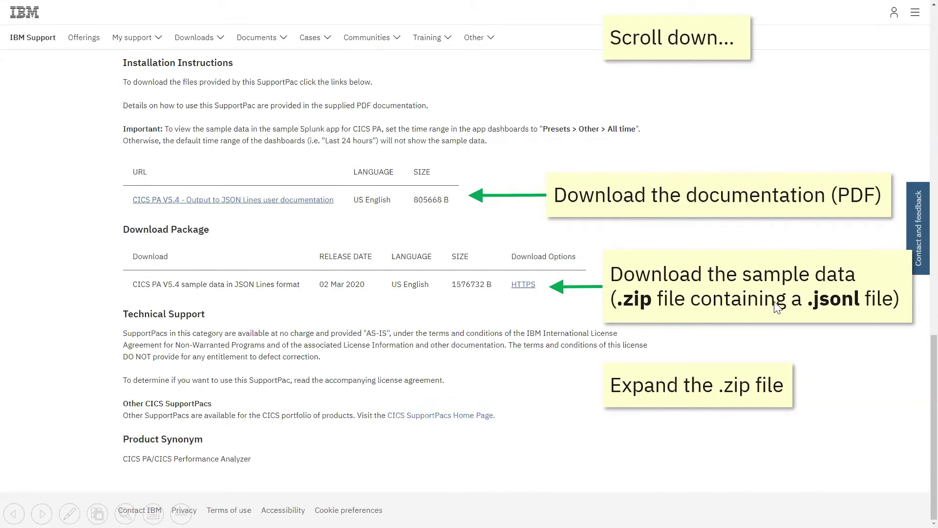
key(Escape)
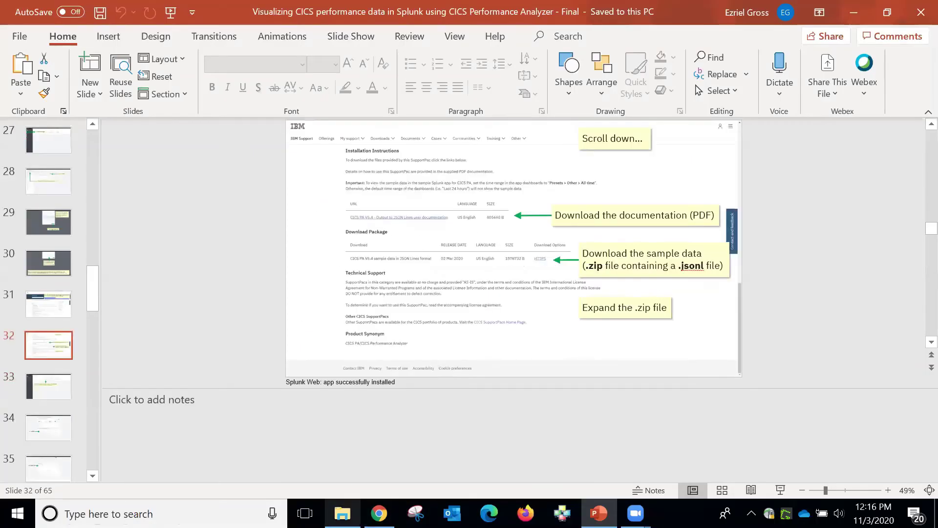
Open the Artifacts folder in CICS PA Splunk in File Explorer, view the cicspa_apar_ph16158_user_doc.1.0.0 PDF, and close the document
click(342, 513)
click(300, 191)
click(293, 171)
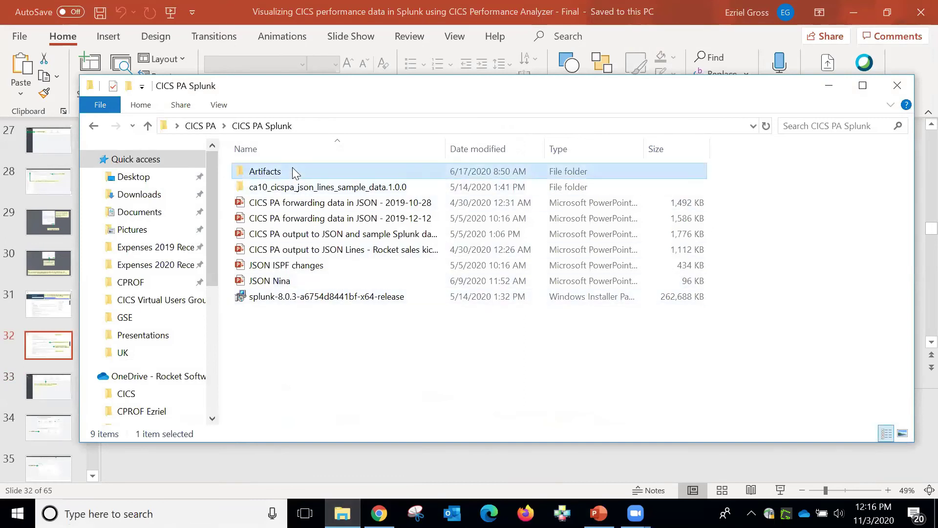
double_click(293, 171)
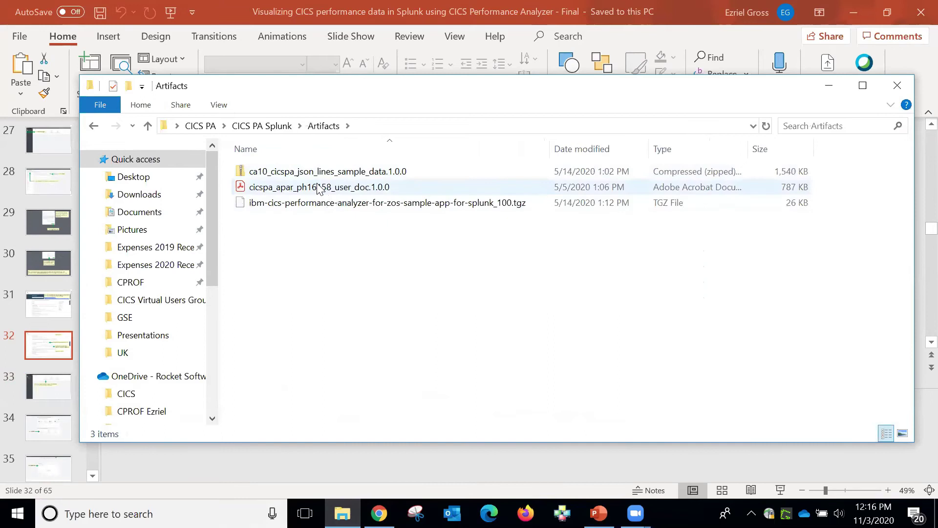
double_click(335, 188)
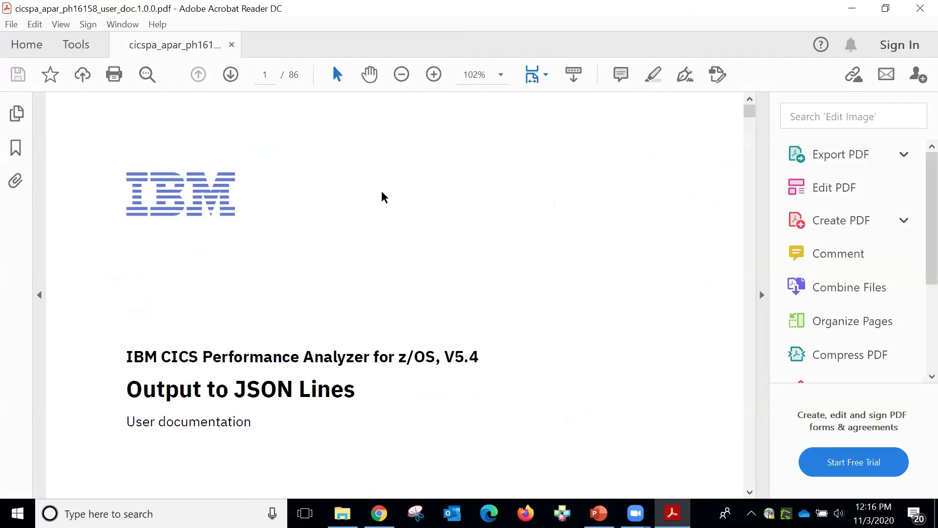
click(918, 6)
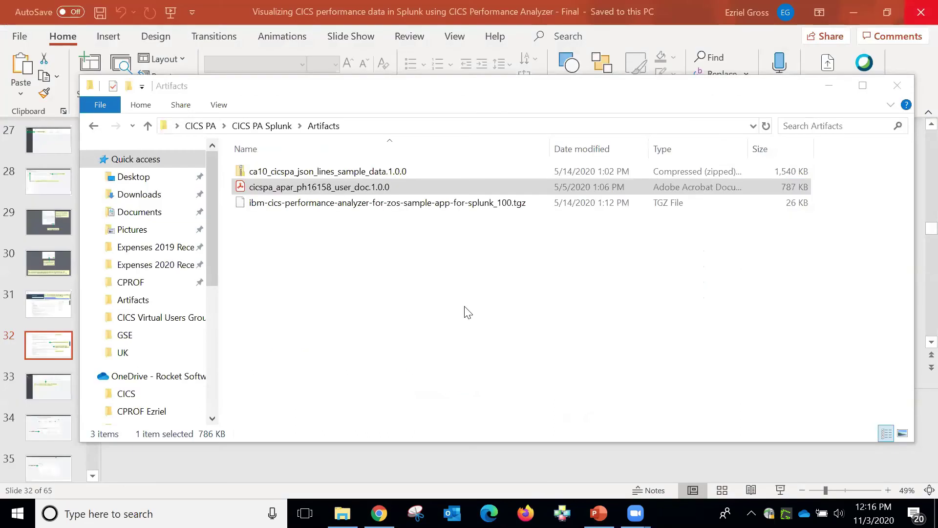
View the contents of the ca10_cicspa_json_lines_sample_data.1.0.0 archive, return to the CICS PA Splunk folder, and dismiss File Explorer
double_click(363, 175)
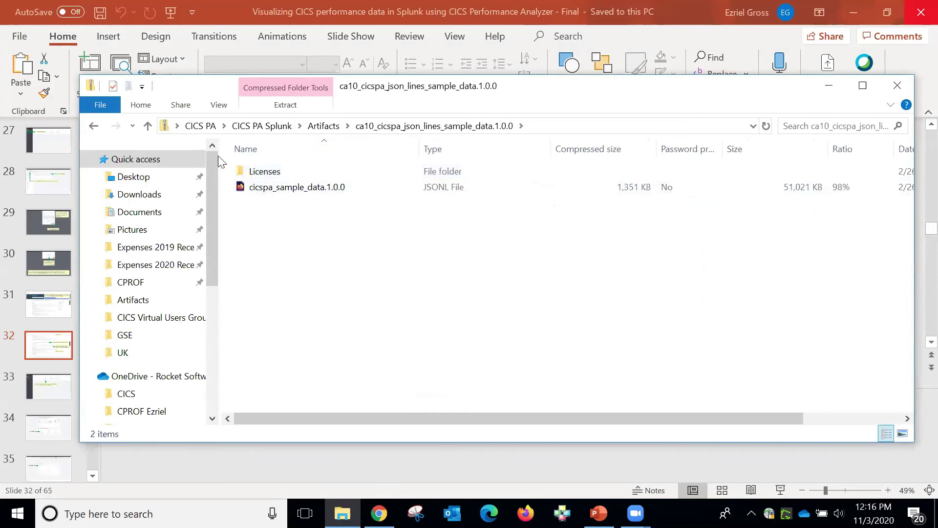
click(94, 126)
click(94, 126)
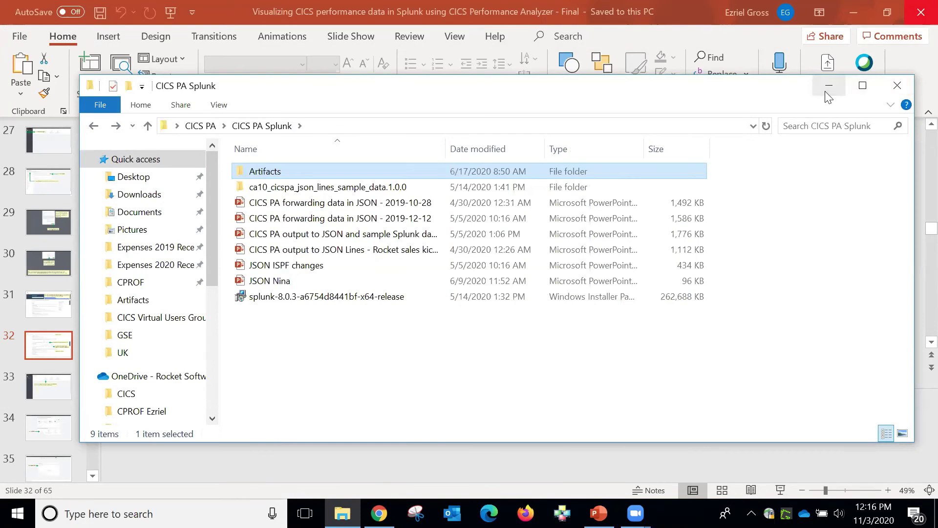
key(alt+F4)
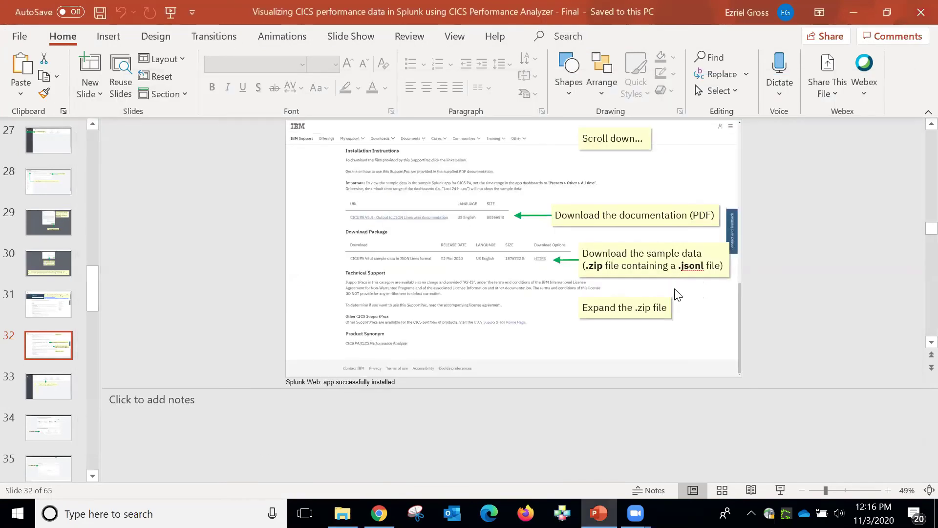
Resume the slide show from the current slide, advance through the Add Data and Upload slides to the All time range slide, and end the show
key(shift+F5)
key(Right)
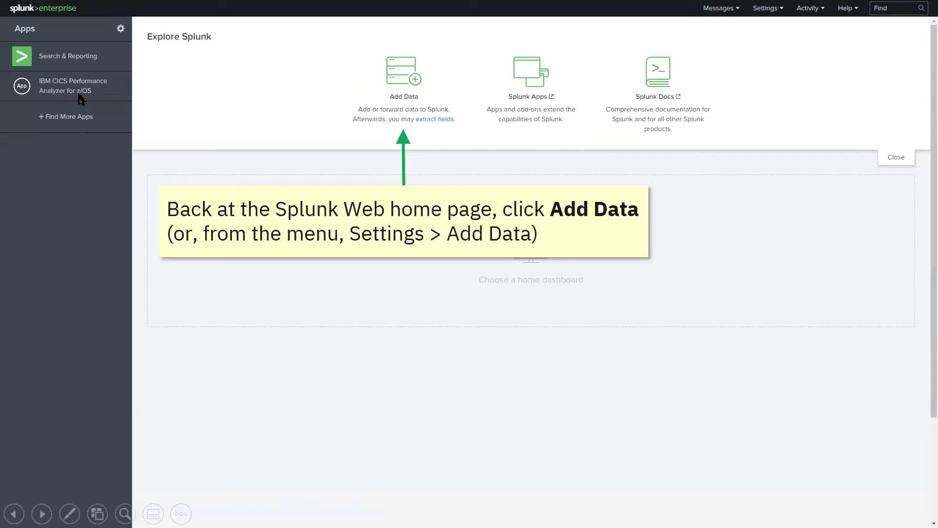
click(423, 88)
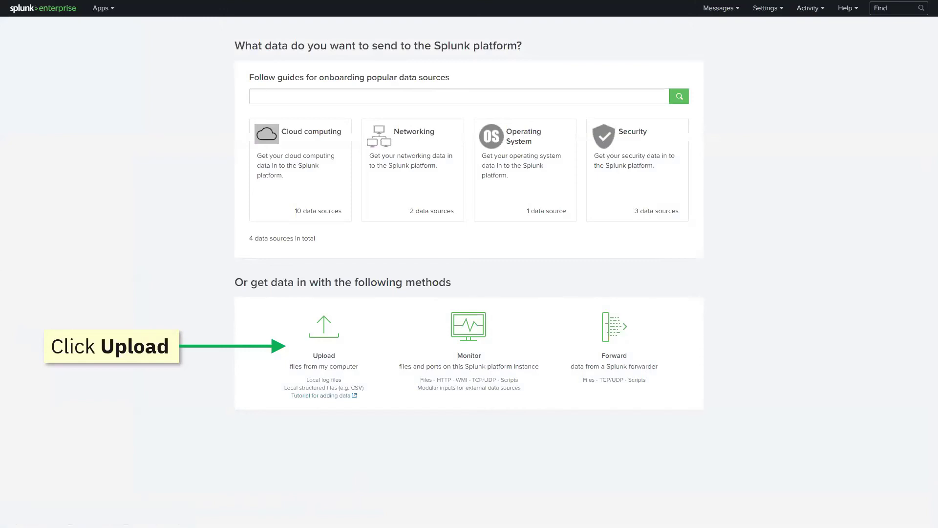
key(Right)
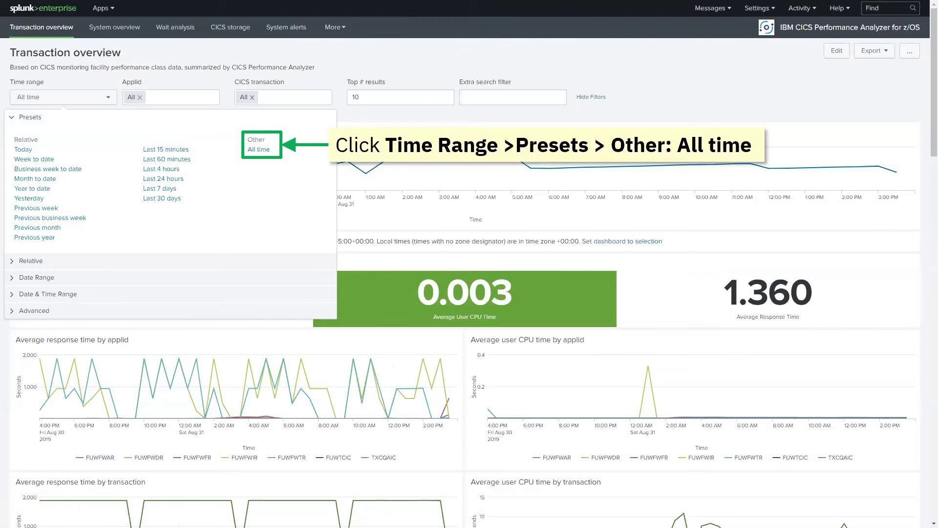
key(Escape)
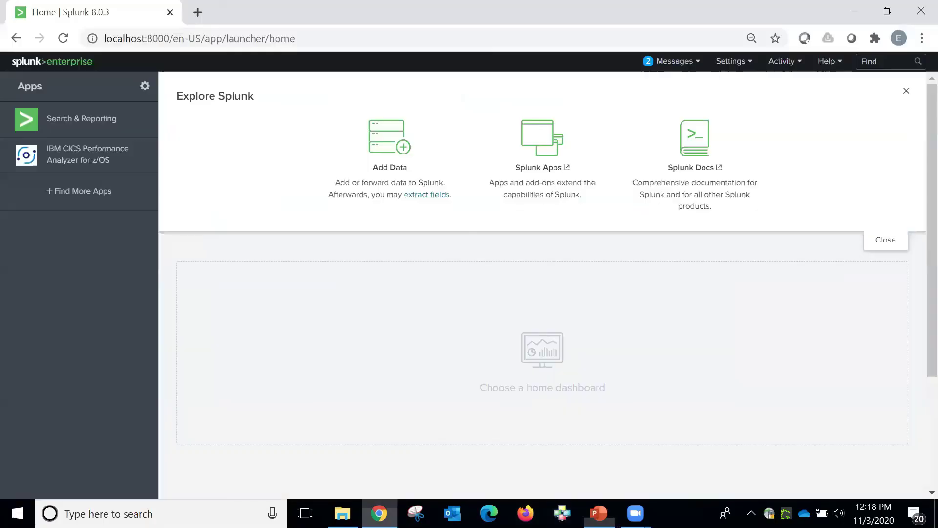
Switch to Splunk in Chrome, open the IBM CICS Performance Analyzer for z/OS app, and set the Transaction overview time range to All time
click(379, 513)
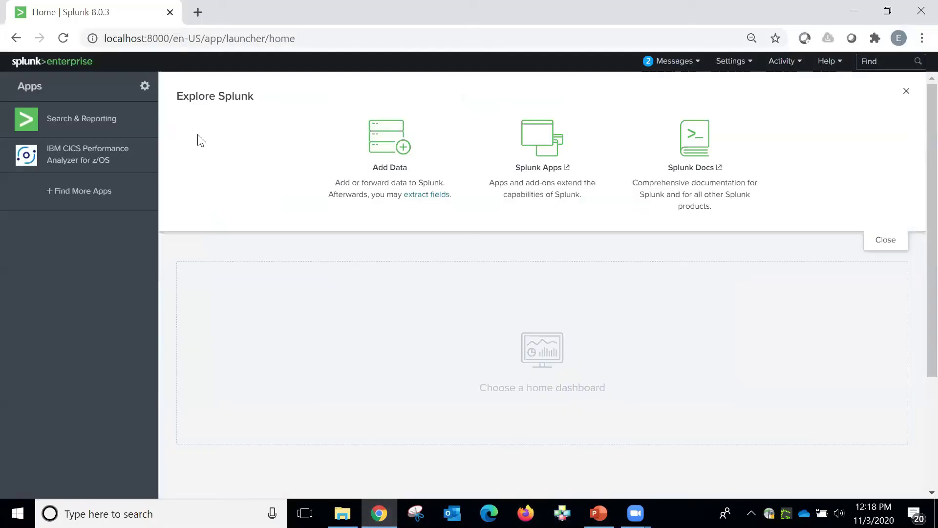
click(97, 164)
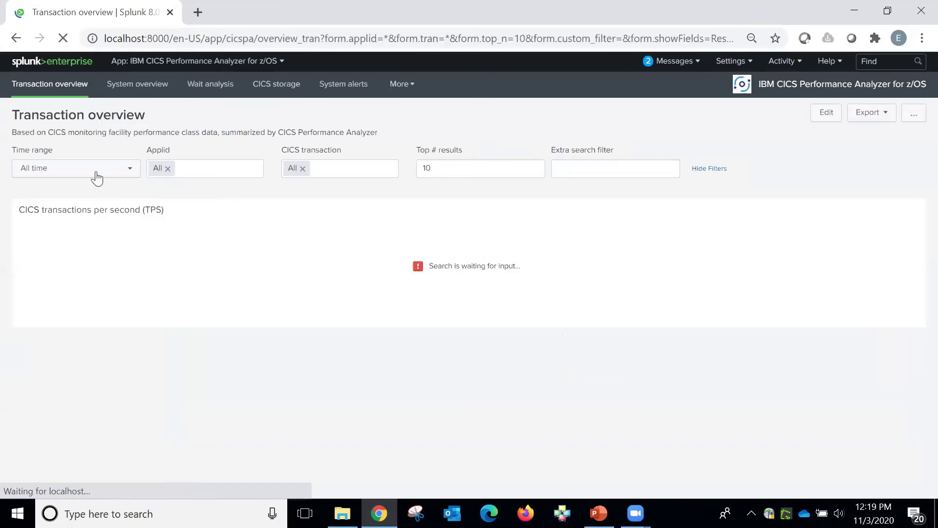
click(128, 175)
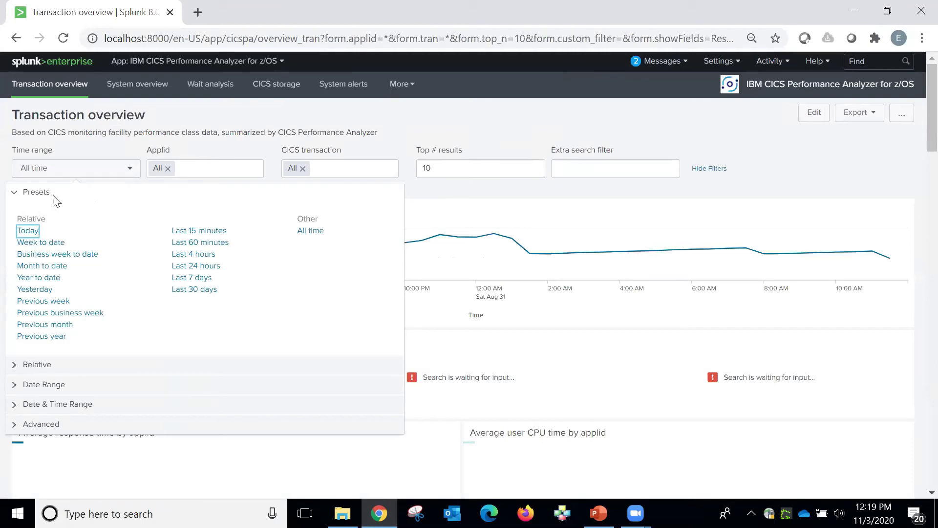
click(309, 231)
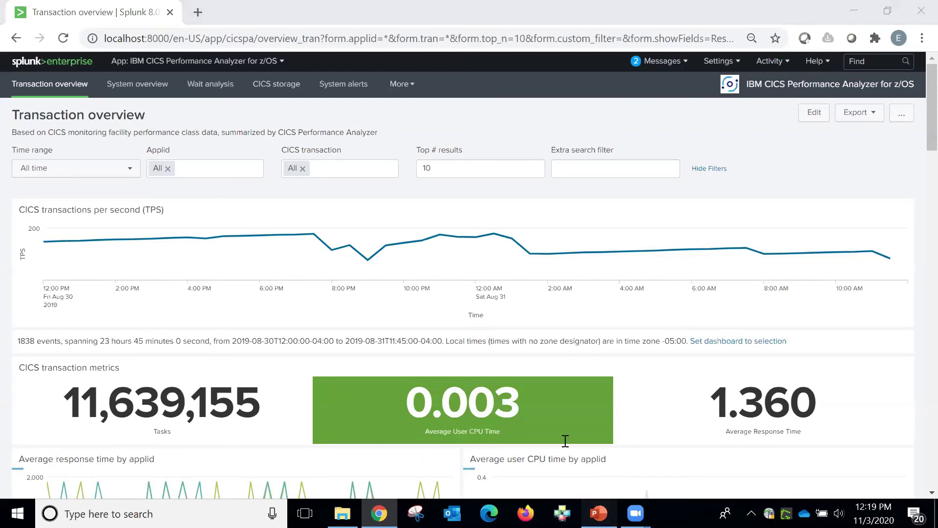
Switch back to PowerPoint, resume the show from the current slide, and advance to the slide on free downloads of the sample Splunk app and data
click(599, 513)
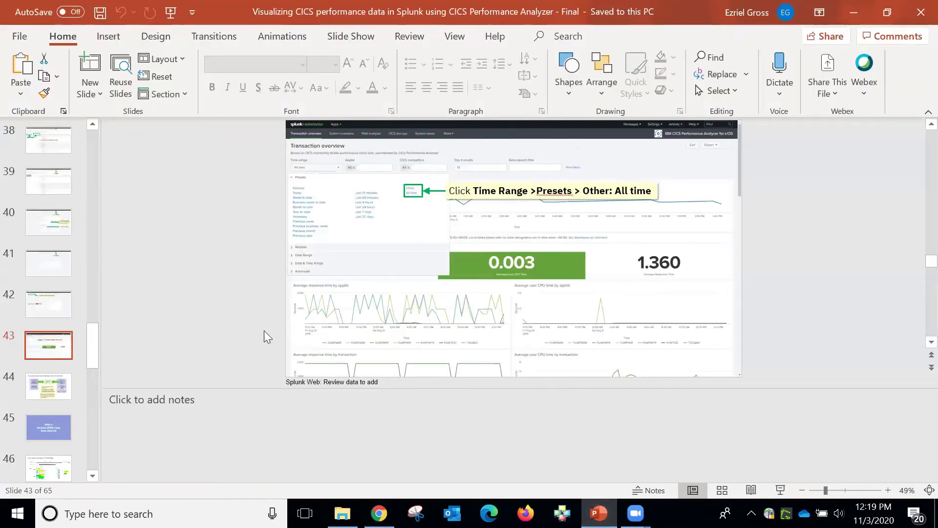
key(shift+F5)
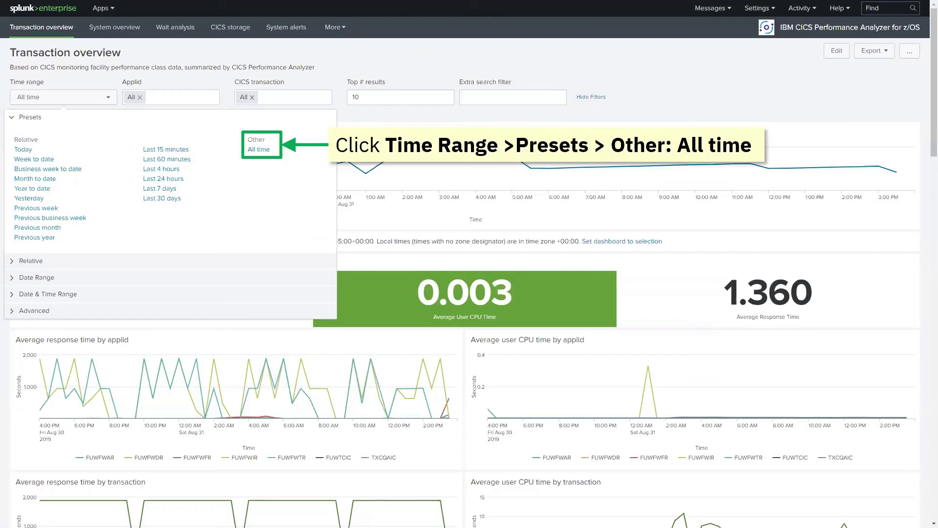
key(Right)
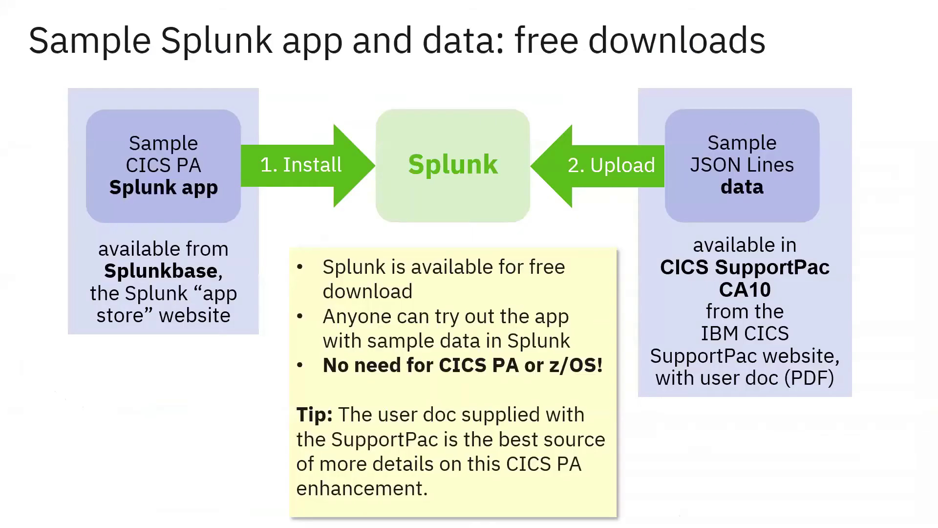